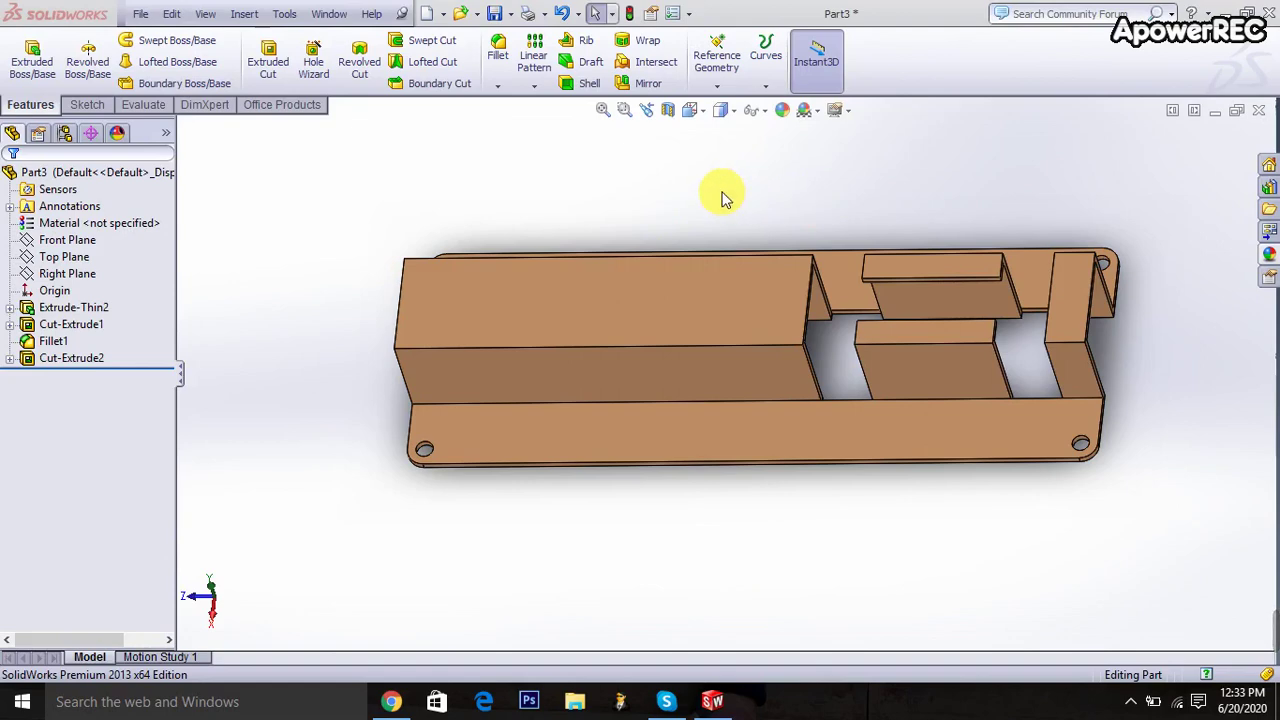
Orbit the finished channel to inspect it, then open the File menu to begin a new document.
mouse_move(725, 197)
middle_mouse_down()
mouse_move(757, 229)
mouse_move(794, 331)
mouse_move(745, 215)
middle_mouse_up()
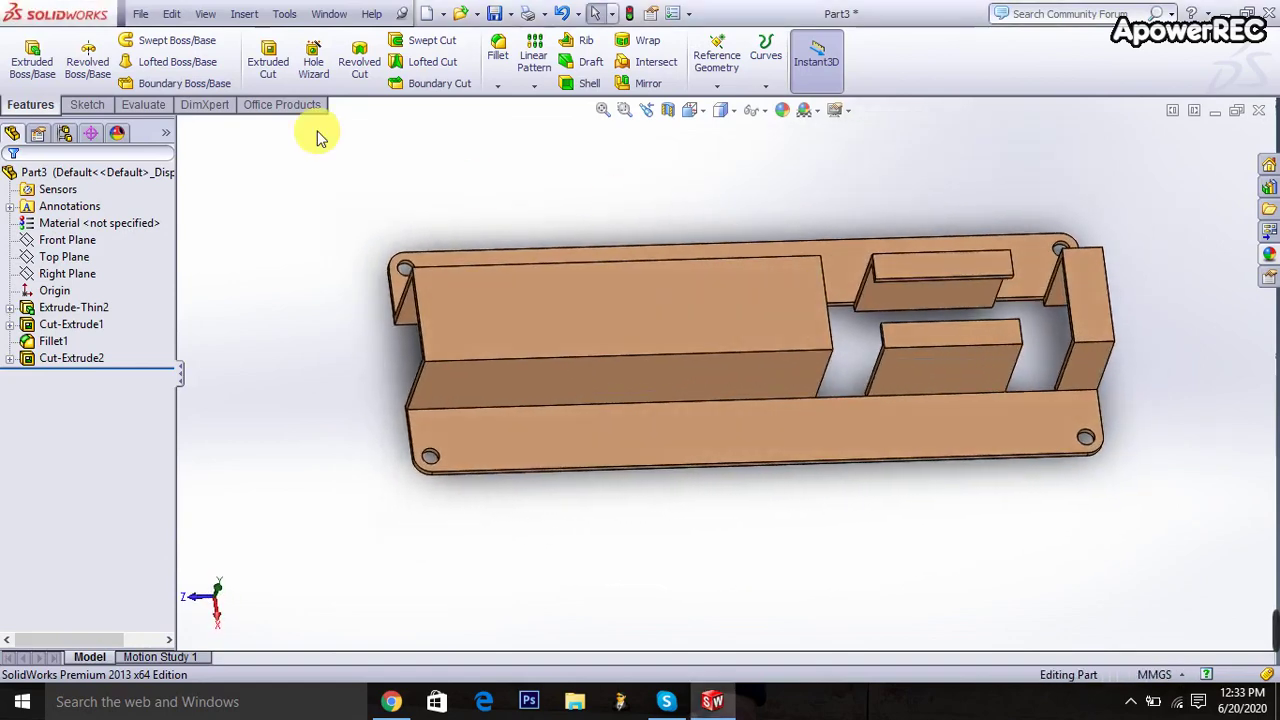
left_click(139, 13)
Create a new blank part using MMGS (millimetre) units.
left_click(176, 28)
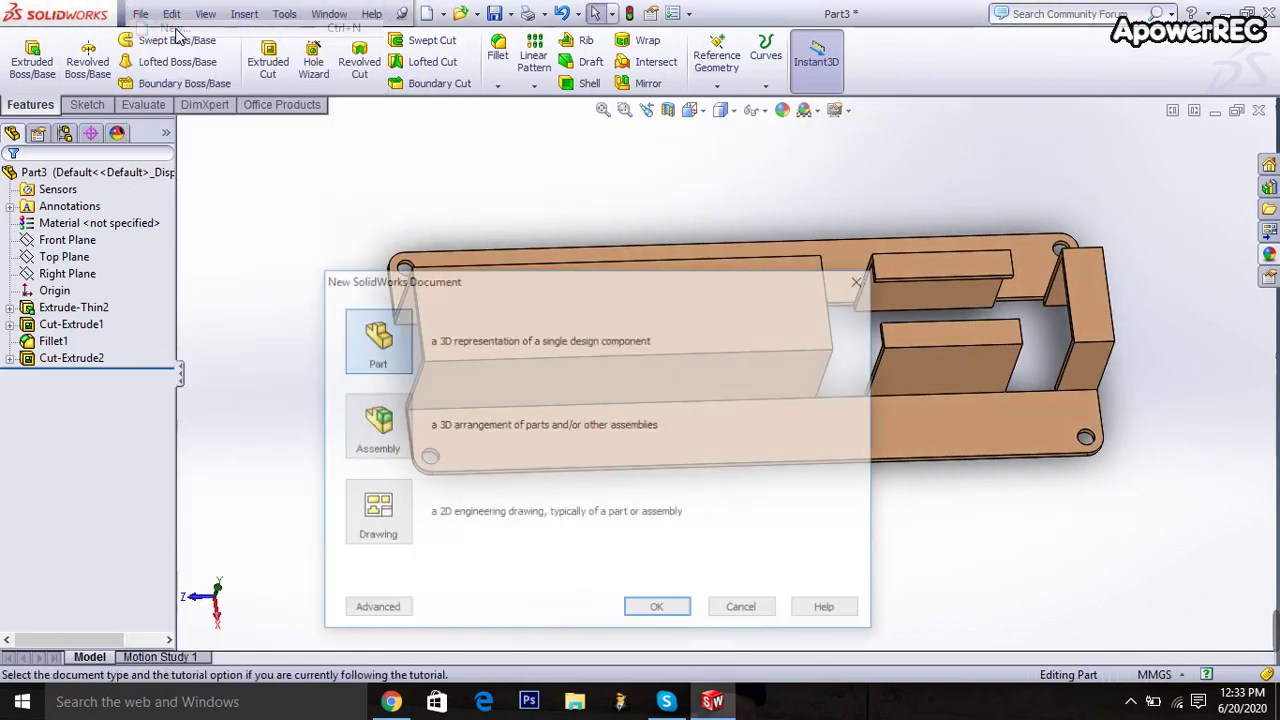
left_click(651, 612)
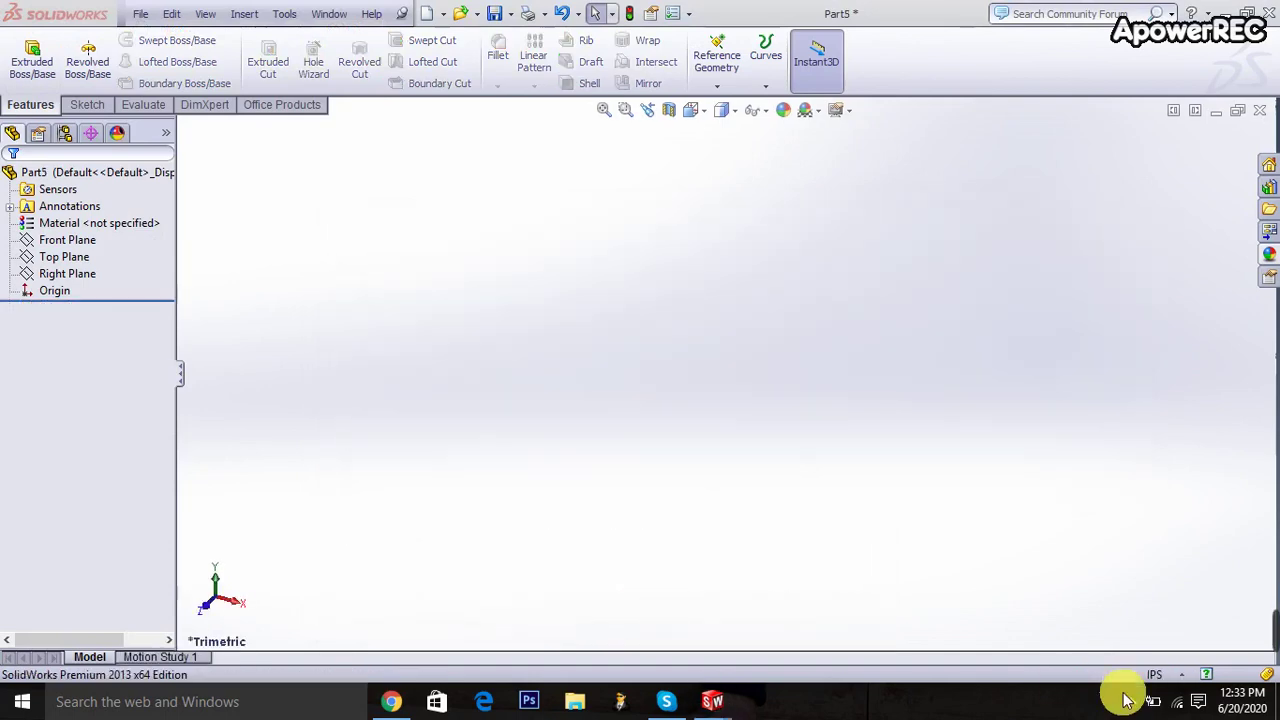
left_click(1155, 674)
left_click(1105, 603)
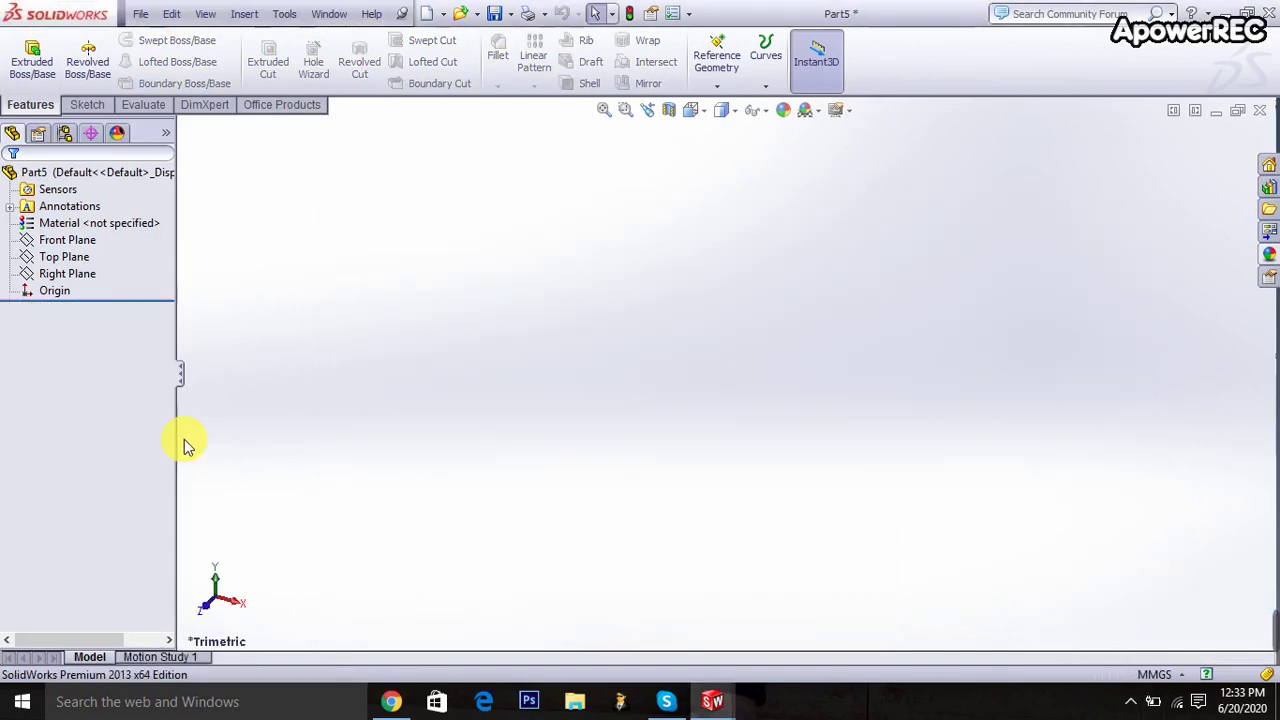
On the Front Plane, sketch the open hat-shaped line chain: flange, wall, top, wall.
left_click(80, 240)
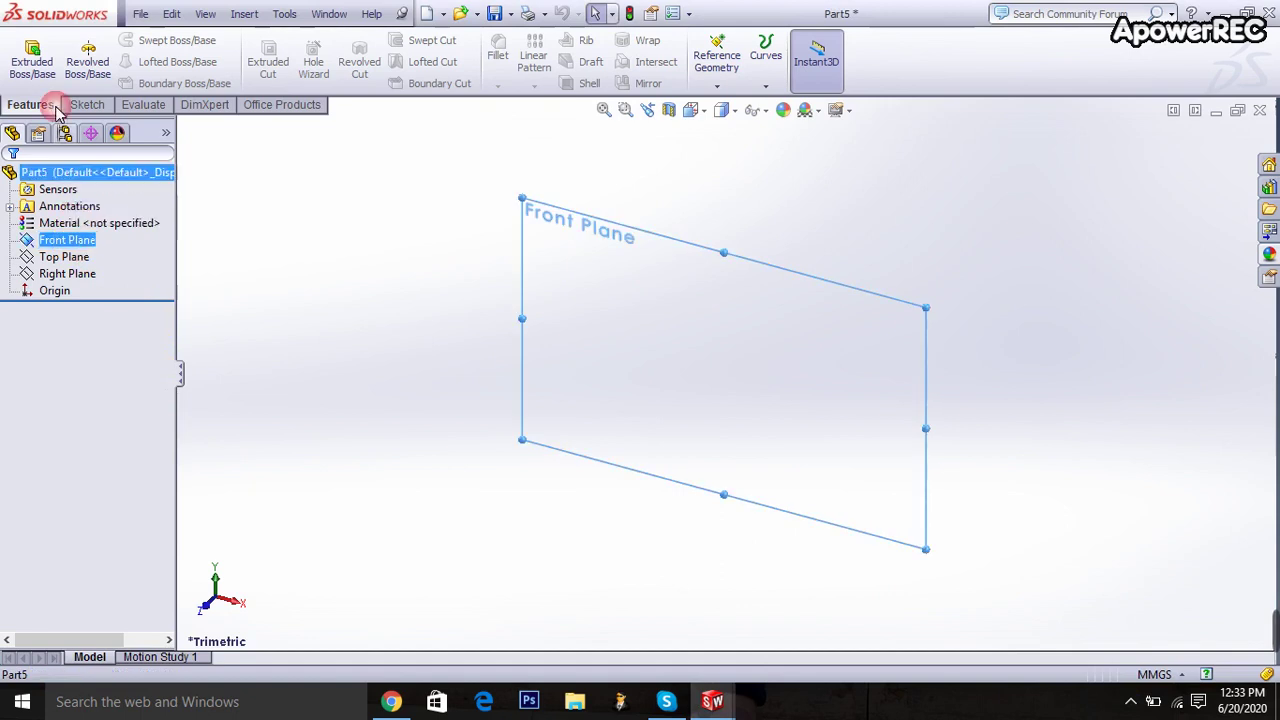
left_click(40, 68)
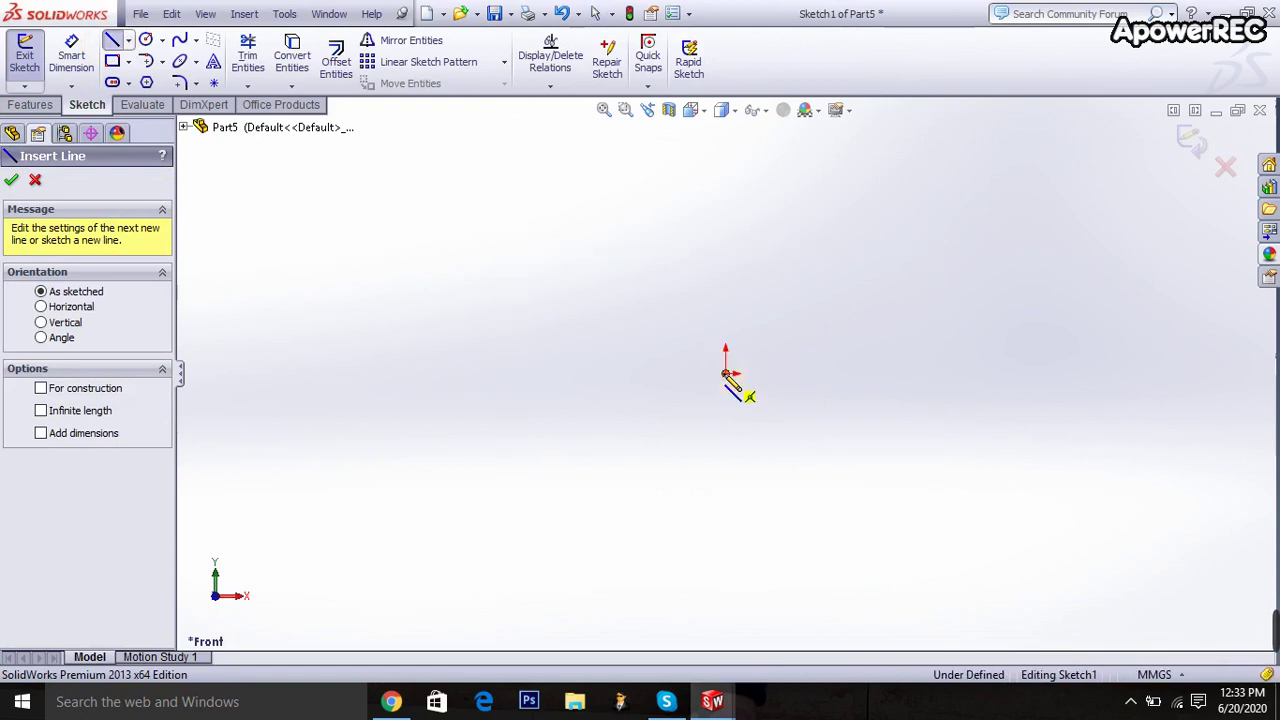
left_click_drag(725, 373, 805, 373)
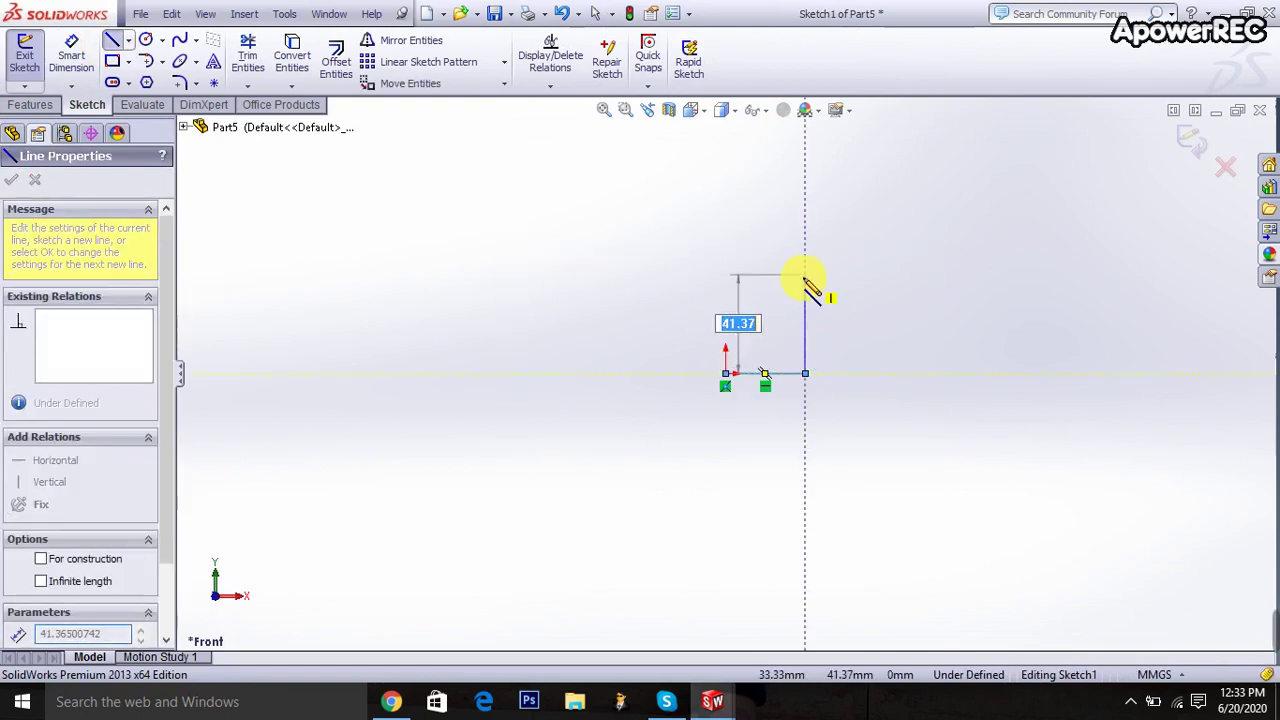
left_click(805, 279)
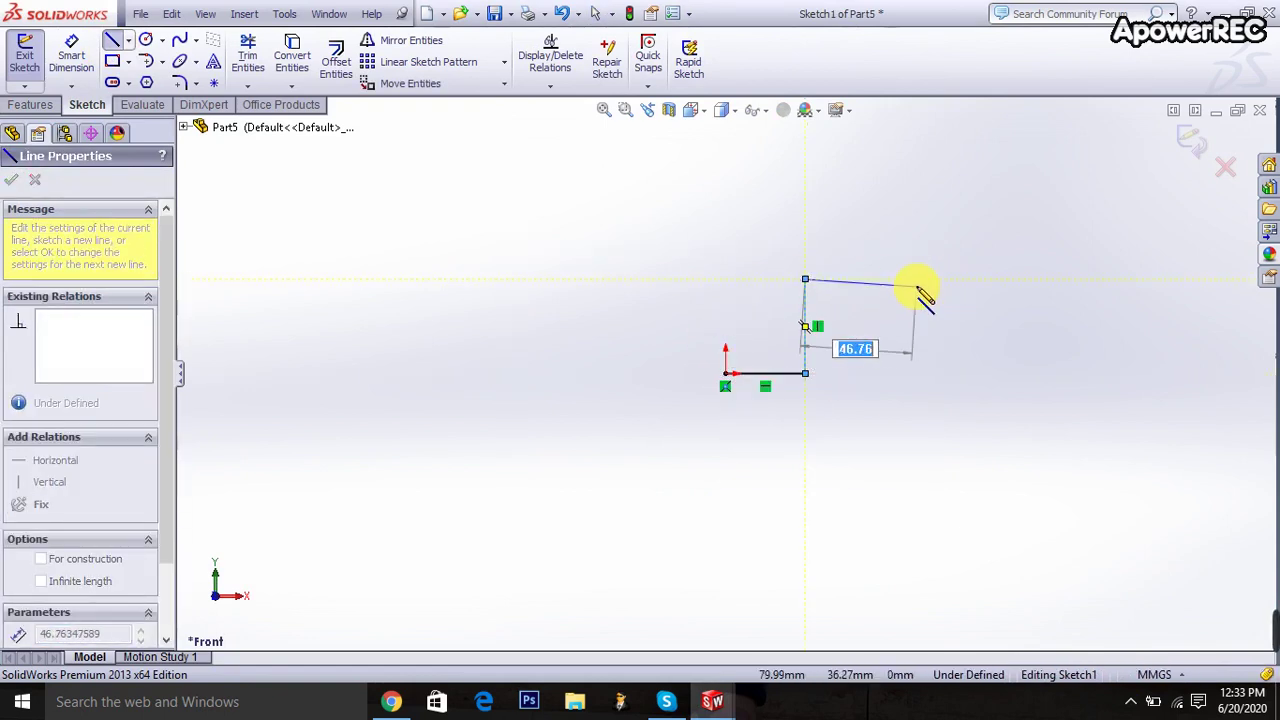
left_click(917, 280)
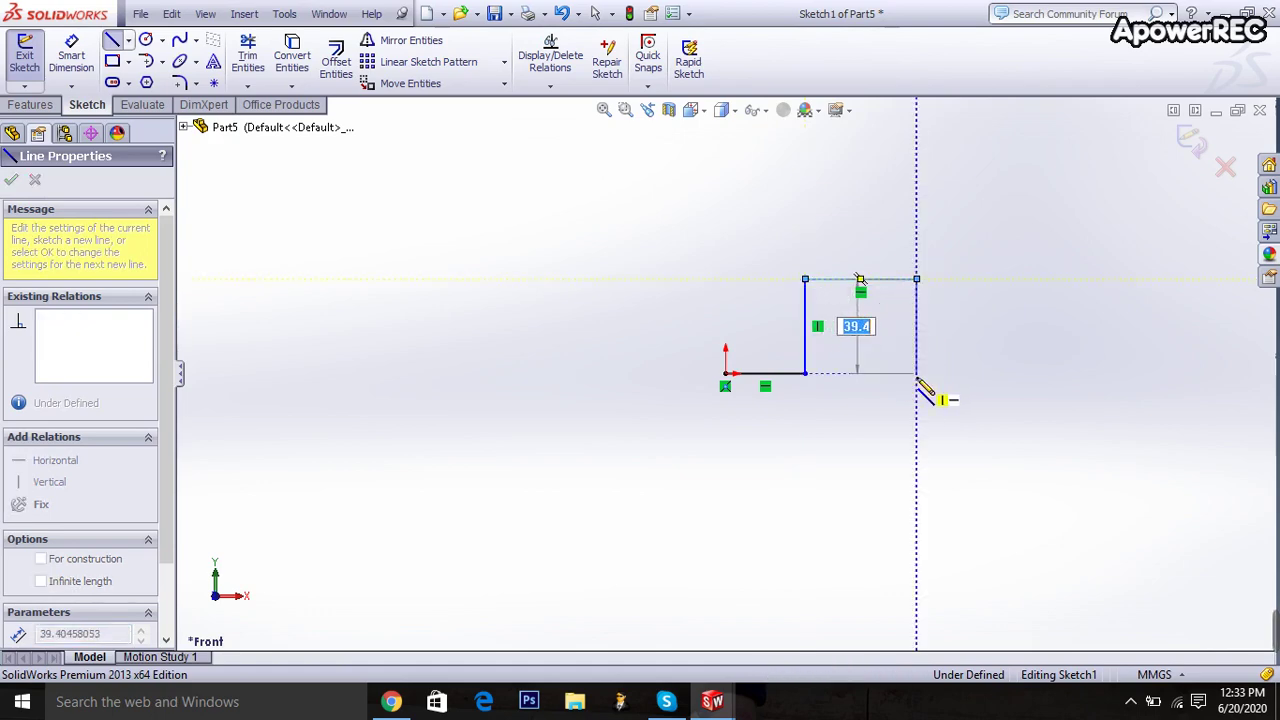
left_click(917, 374)
right_click(1007, 381)
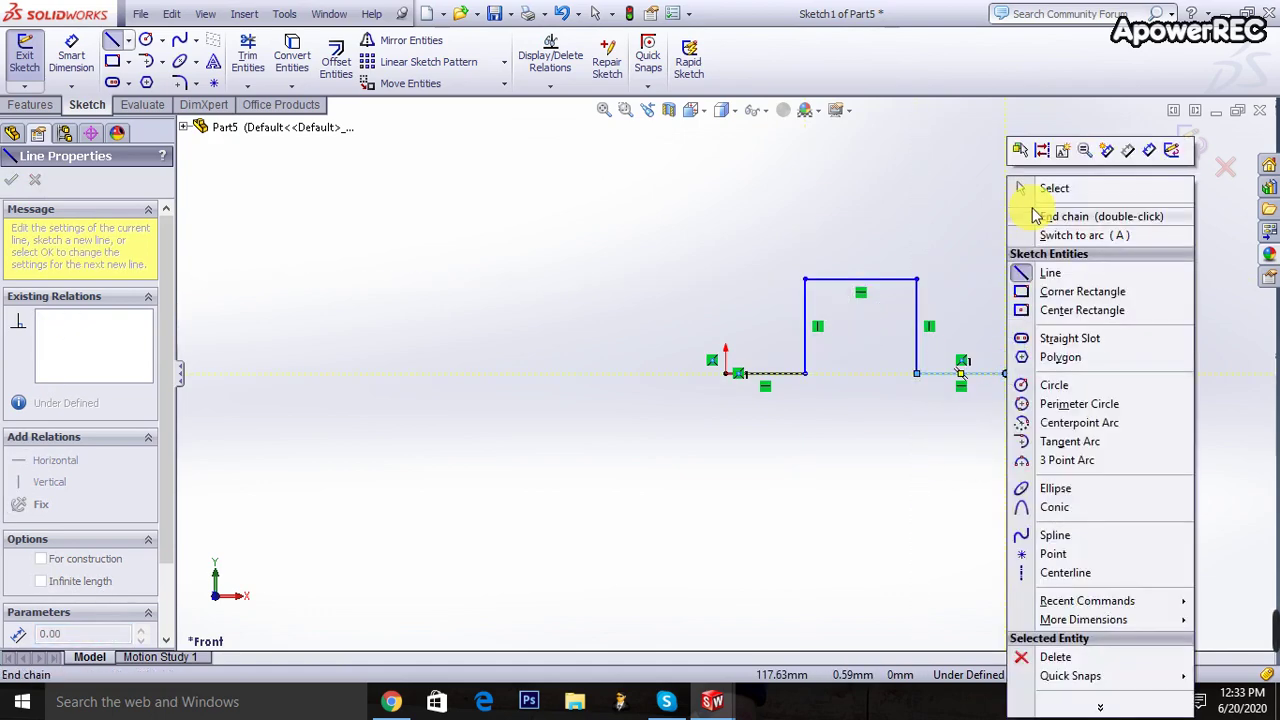
End the line chain and dimension the left flange at 20 mm and the top at 30 mm.
left_click(1040, 216)
left_click(85, 58)
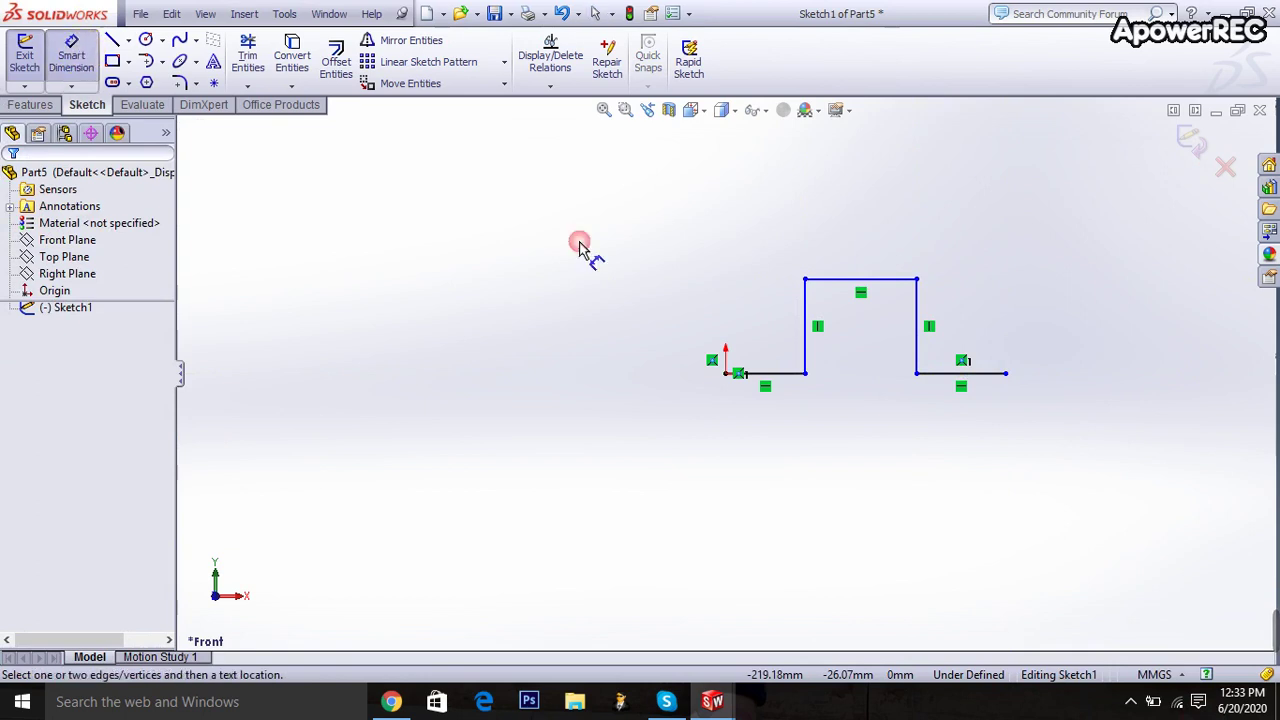
left_click(770, 378)
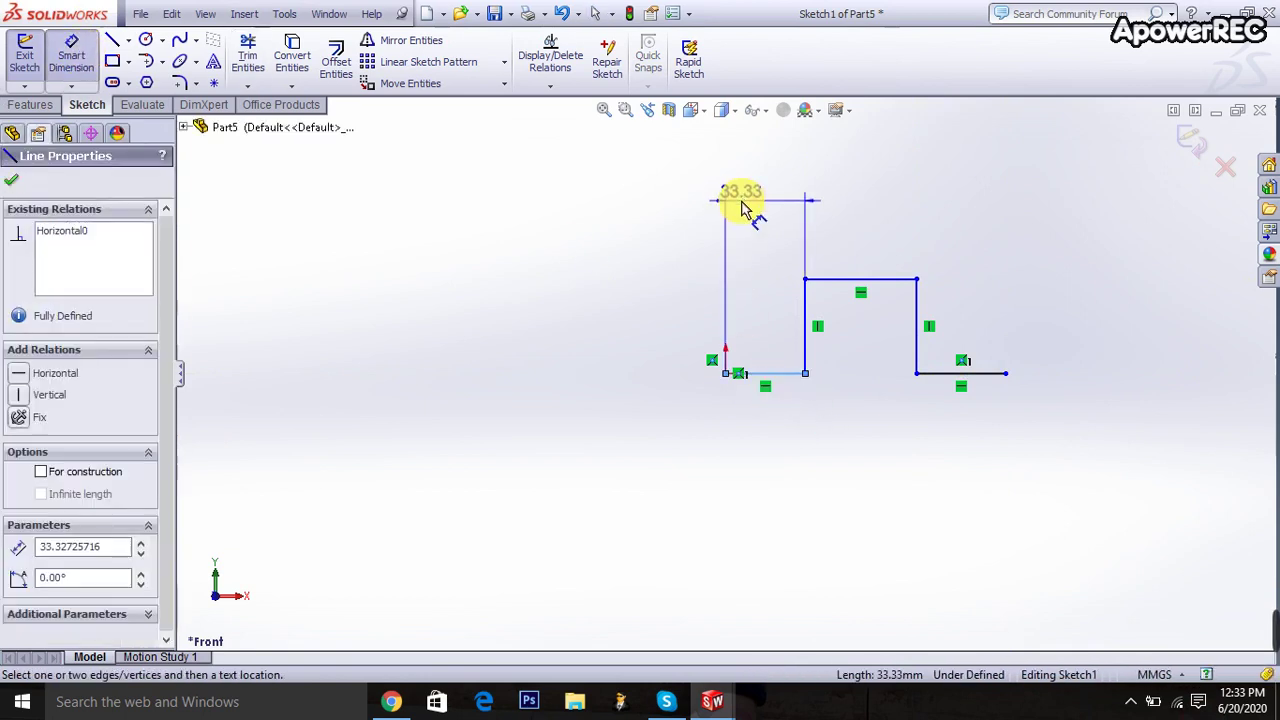
left_click(762, 202)
type("20")
key("Return")
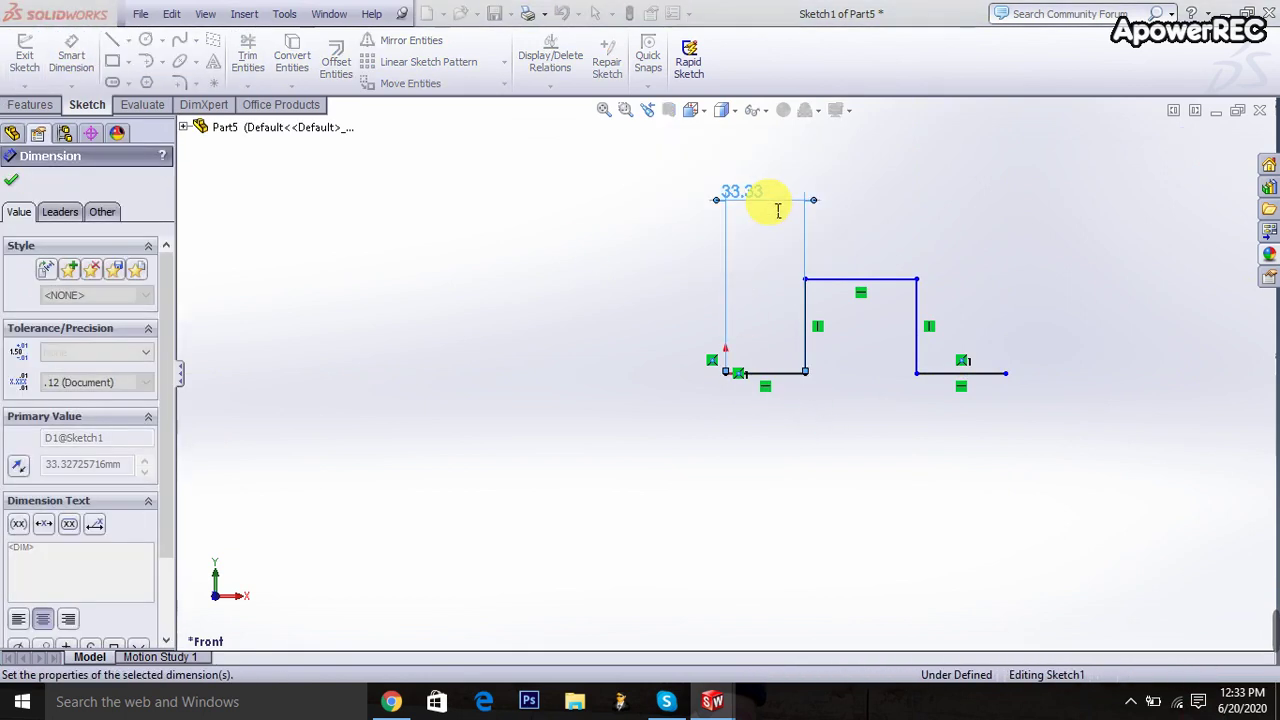
left_click(847, 280)
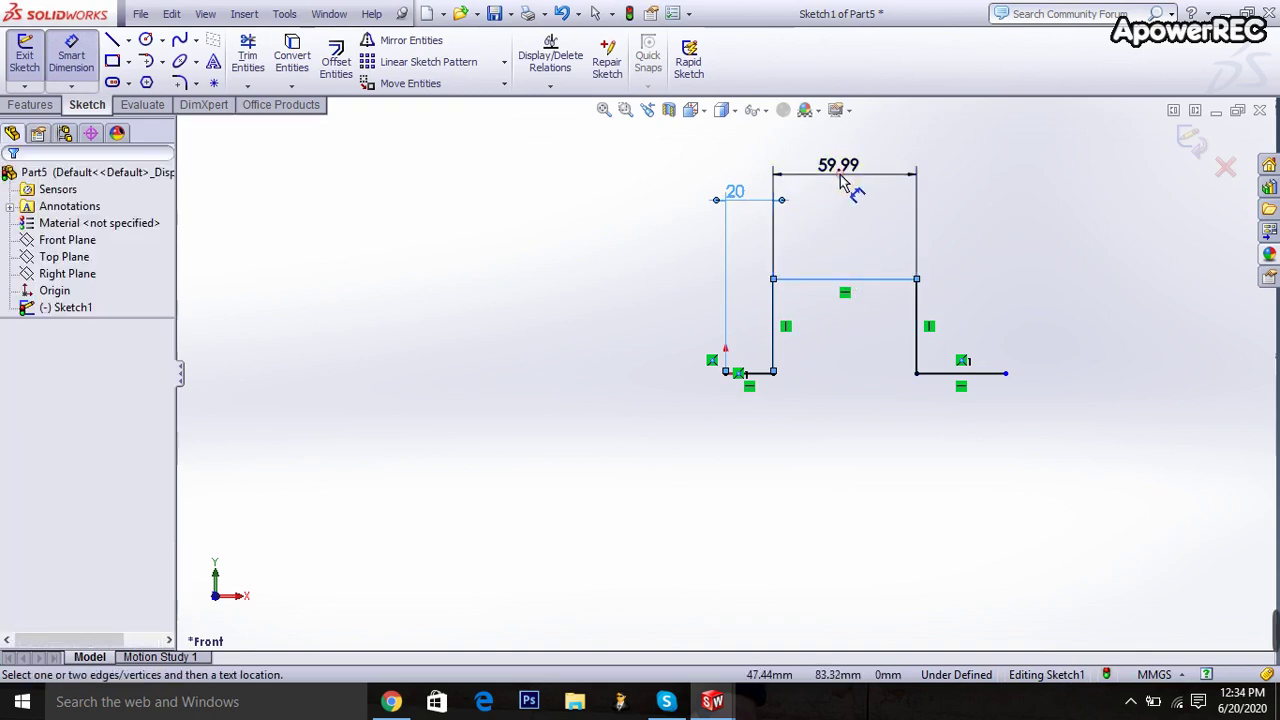
left_click(846, 181)
type("30")
key("Return")
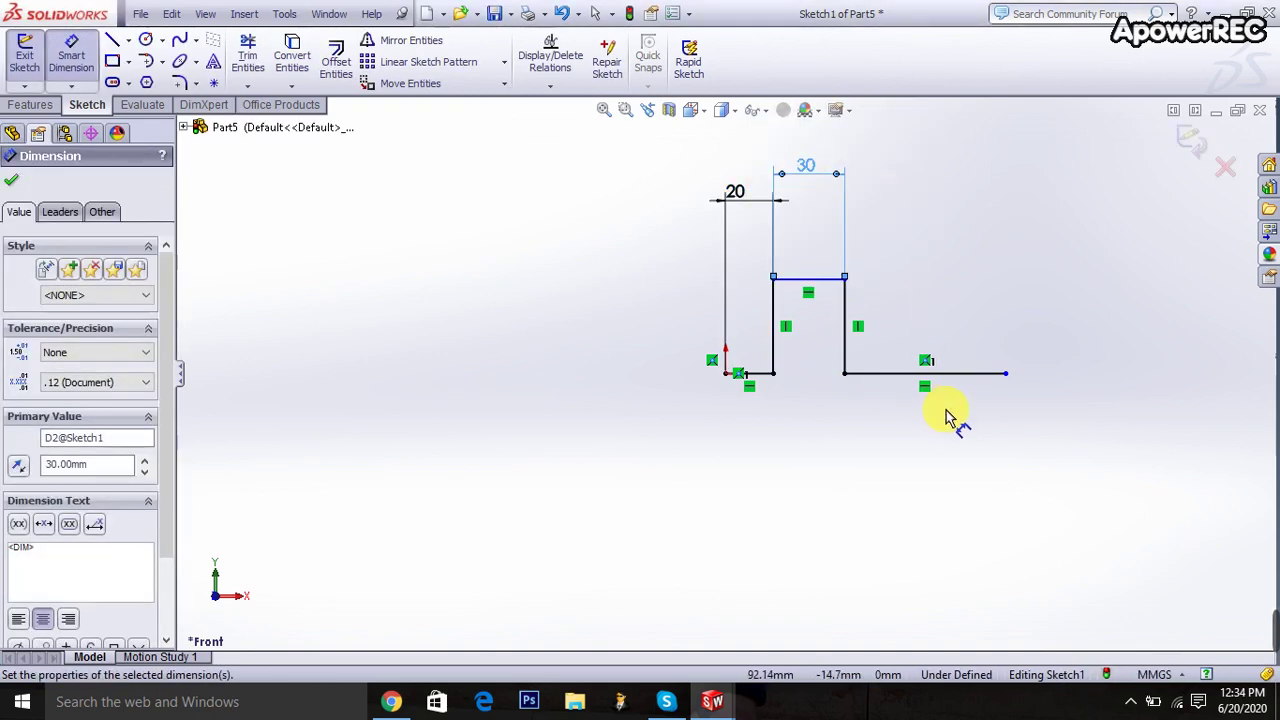
Dimension the right flange at 20 mm and the wall height at 30 mm.
left_click(942, 378)
left_click(923, 251)
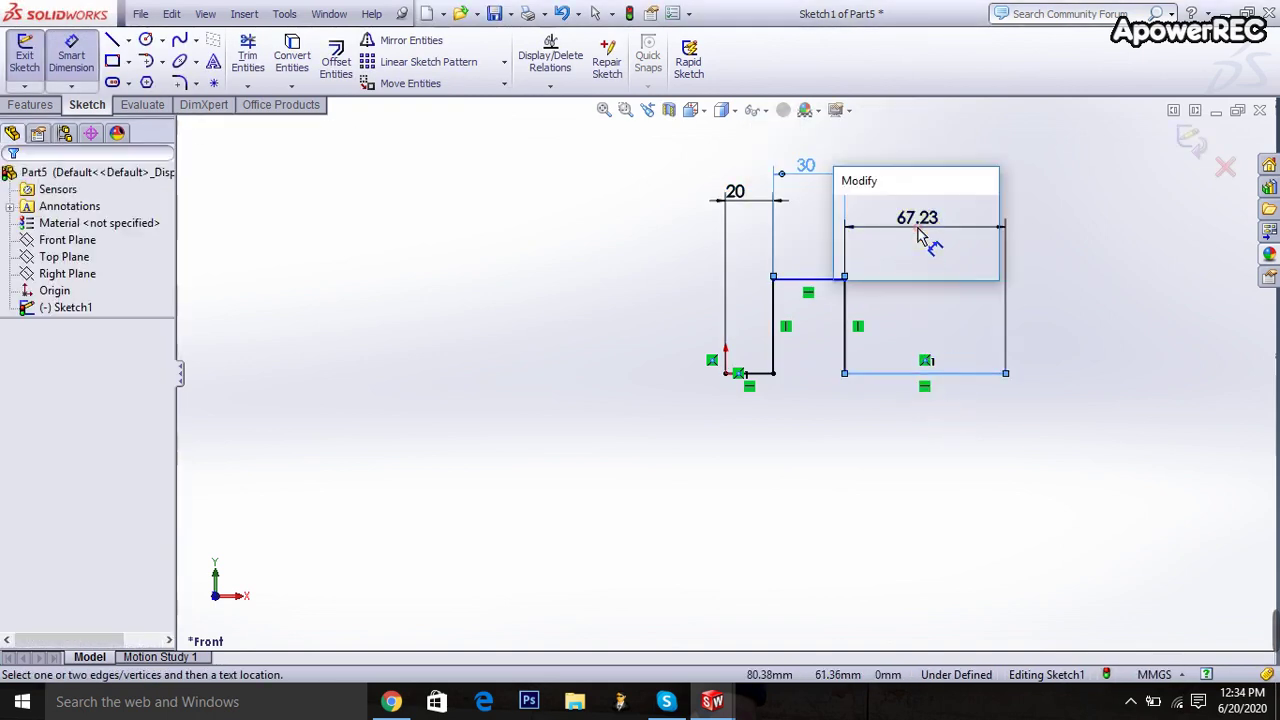
type("20")
key("Return")
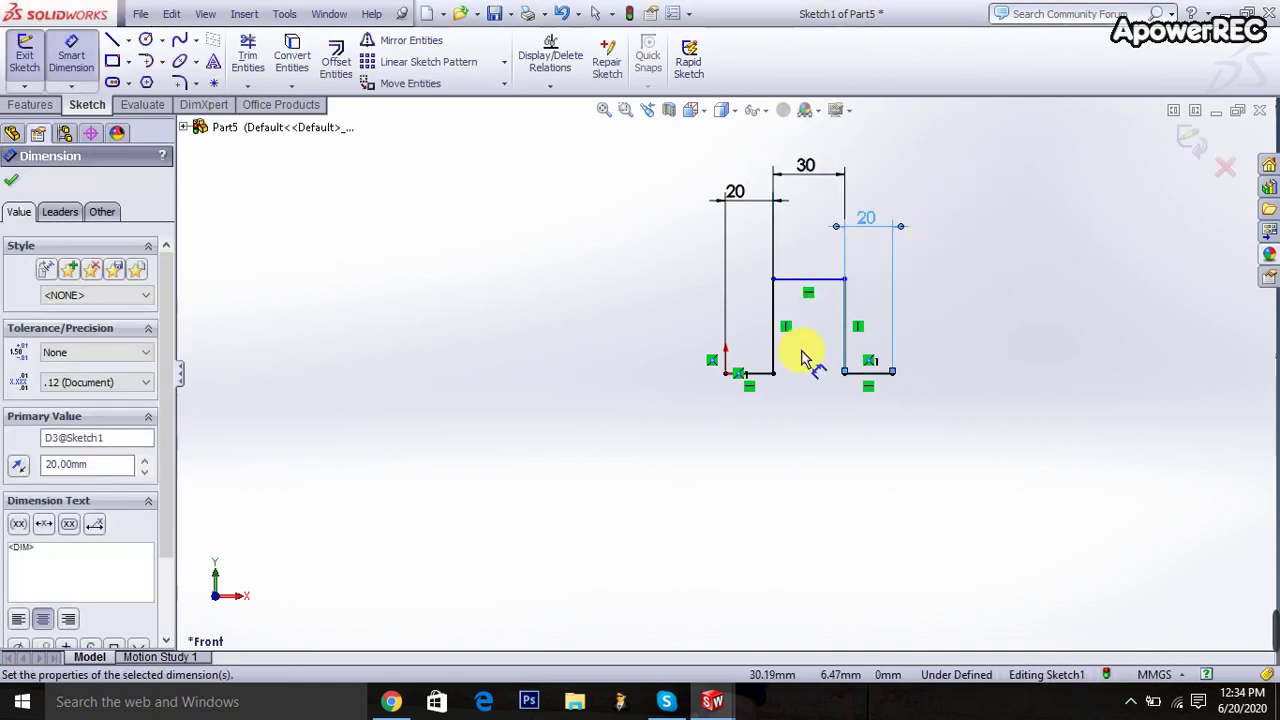
left_click(776, 350)
left_click(522, 323)
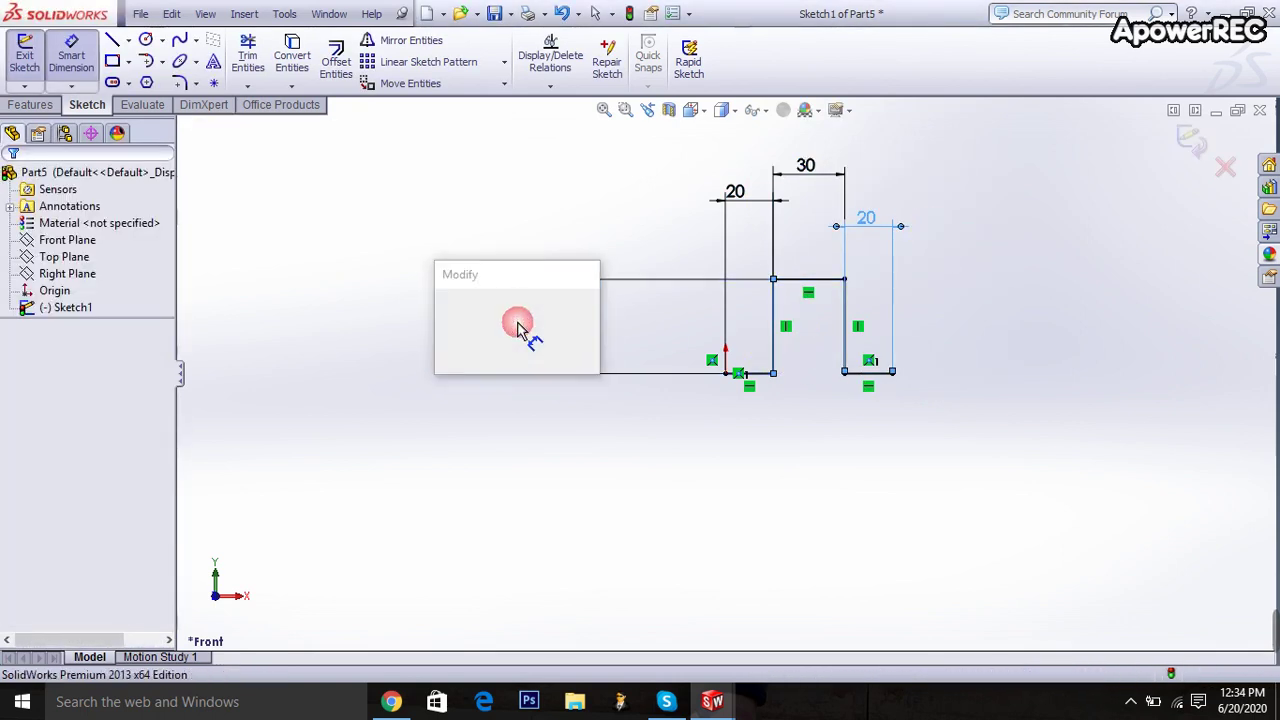
type("30")
key("Return")
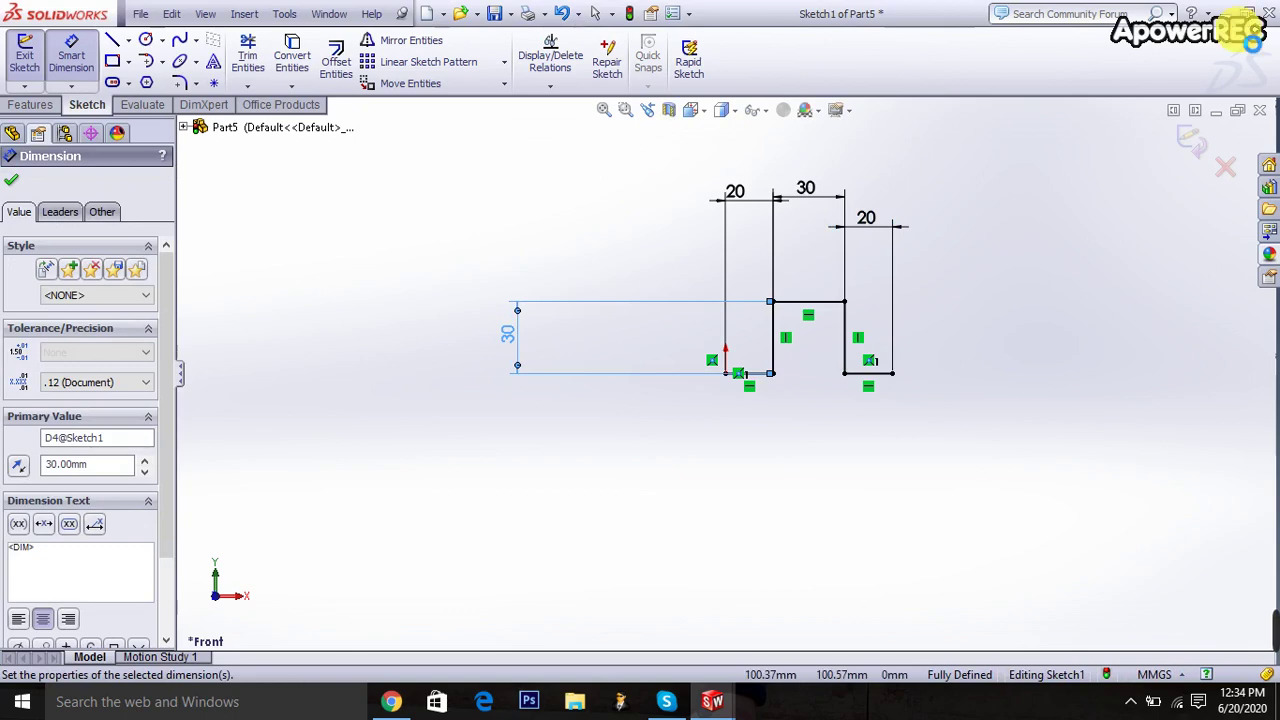
Extrude the profile 200 mm blind as a 2 mm thin feature, creating Extrude-Thin1.
left_click(1193, 153)
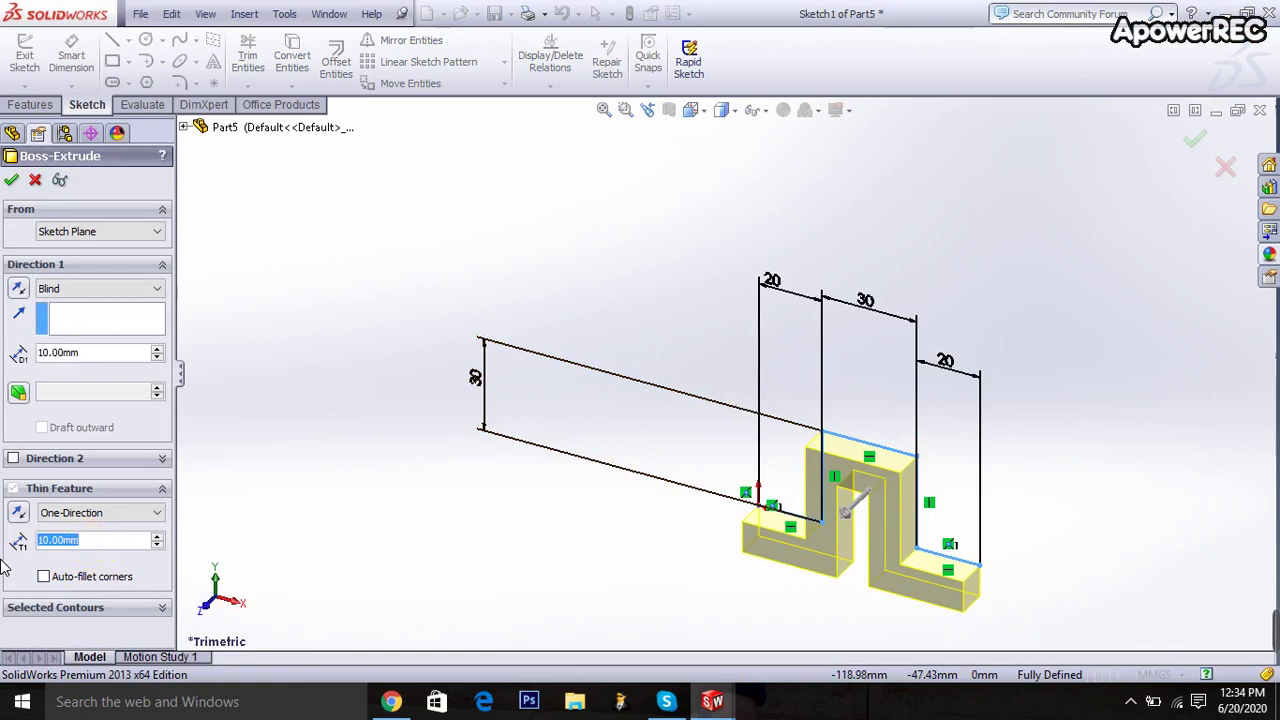
type("2")
key("Return")
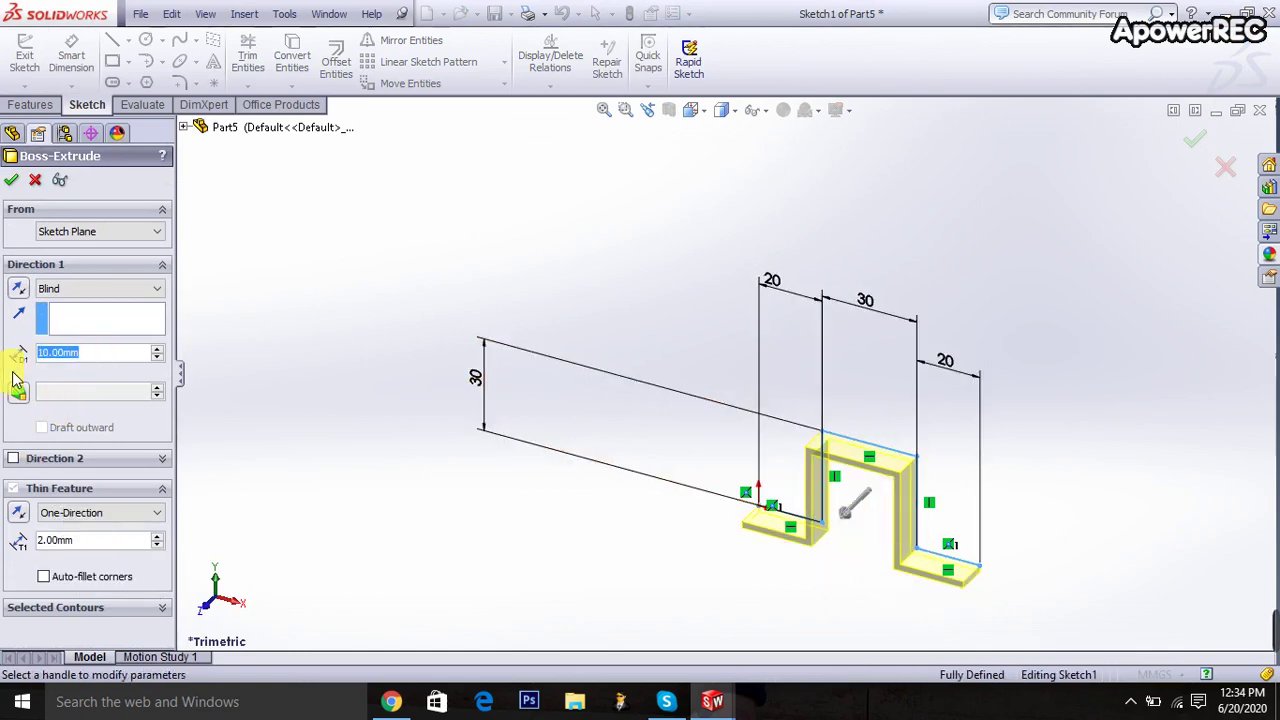
type("200")
key("Return")
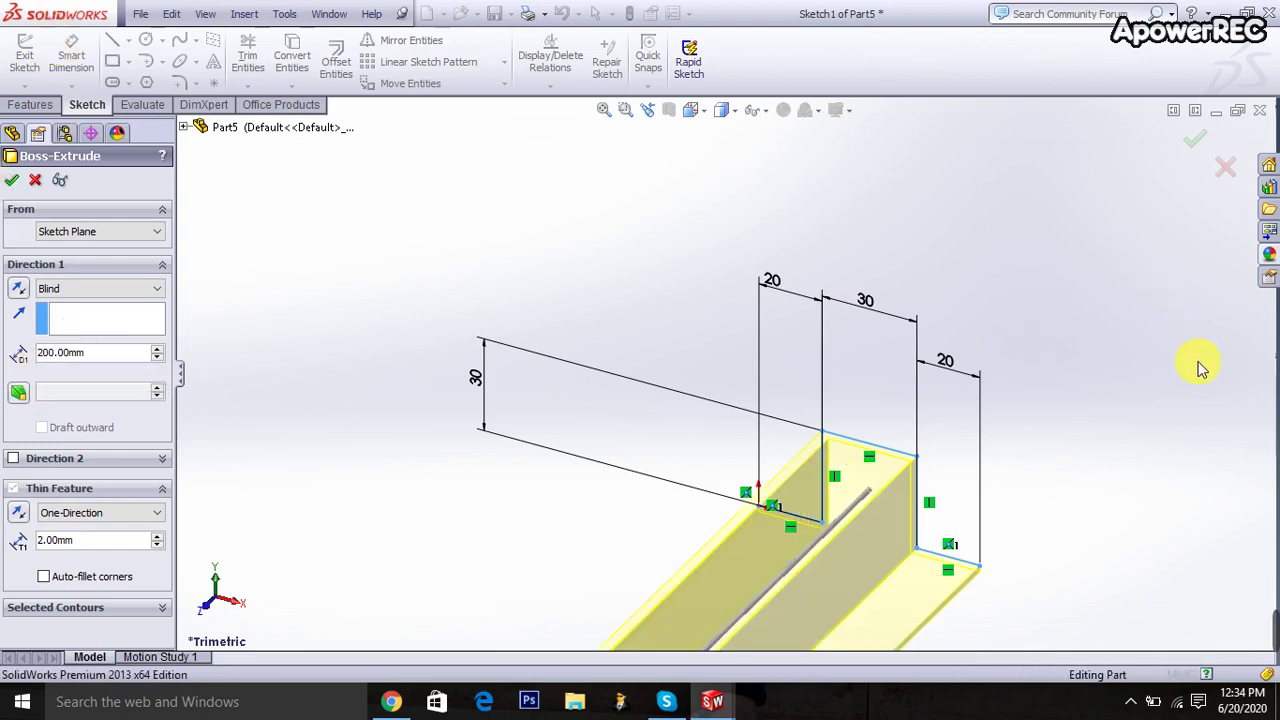
key("Return")
scroll(1120, 440, "up", 5)
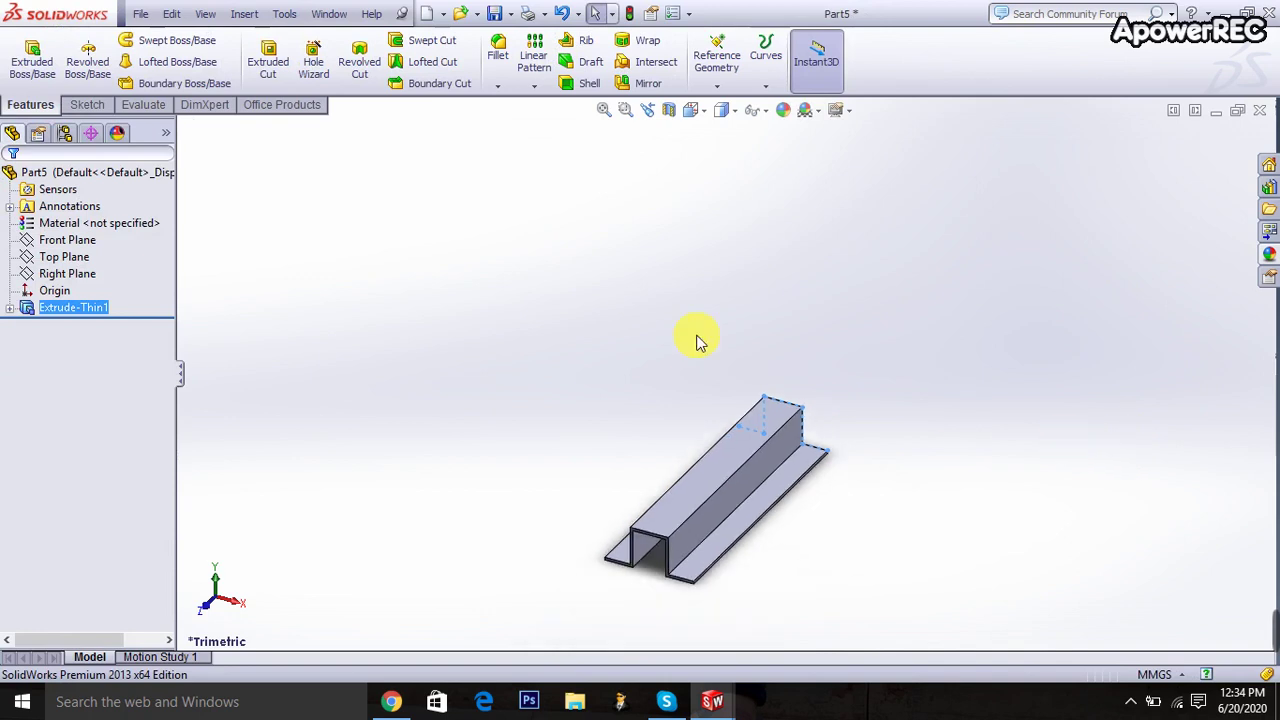
Start a cut sketch on the channel's top face, view it Normal To, and draw overlapping rectangles.
left_click(268, 60)
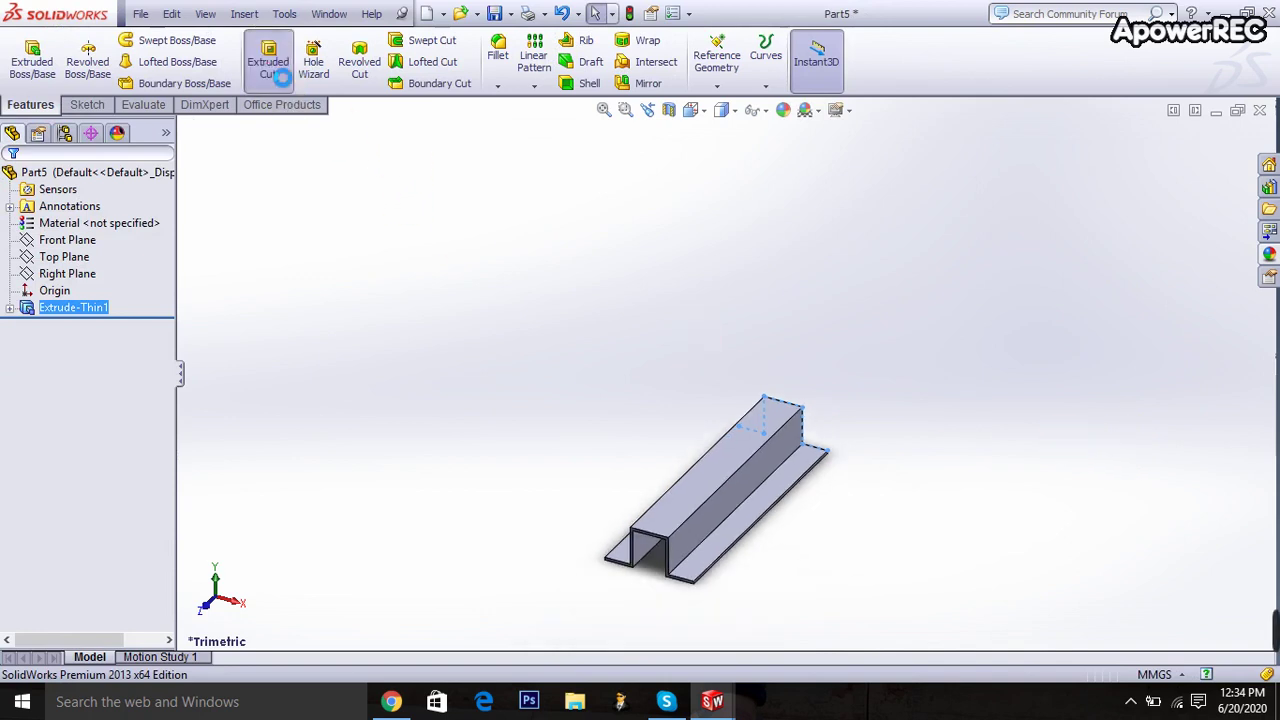
left_click(771, 435)
left_click(695, 112)
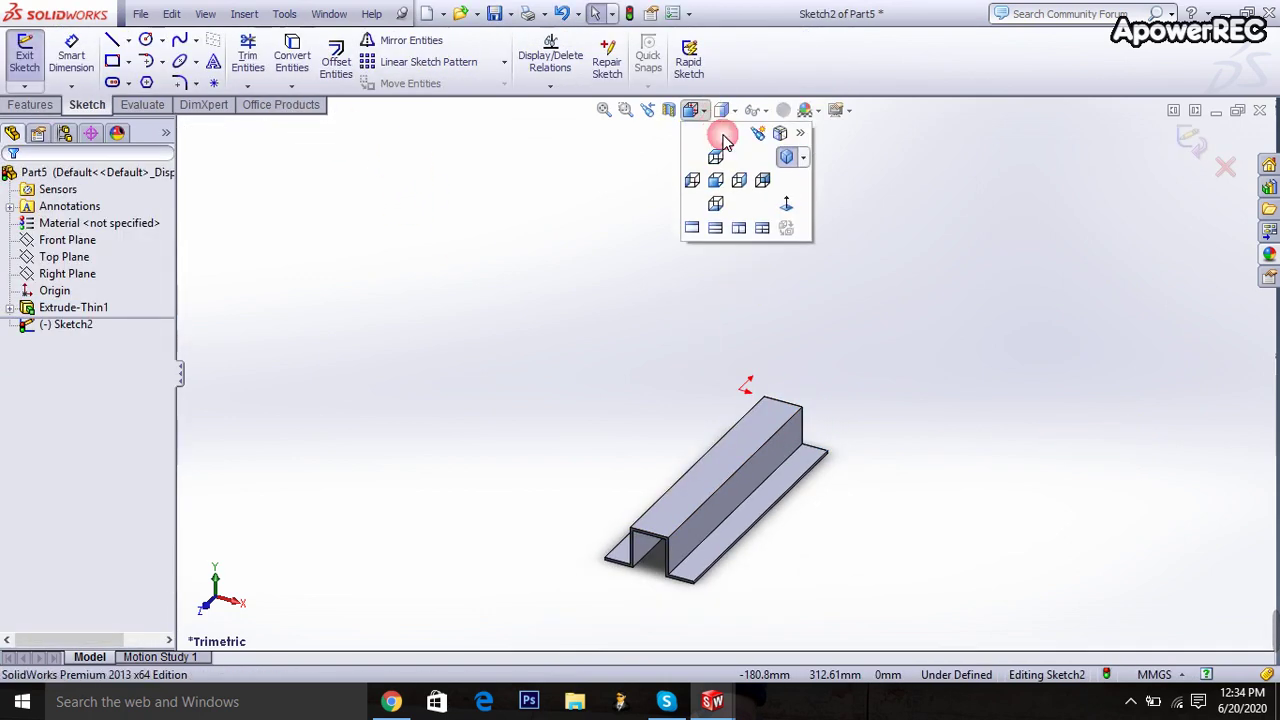
left_click(787, 204)
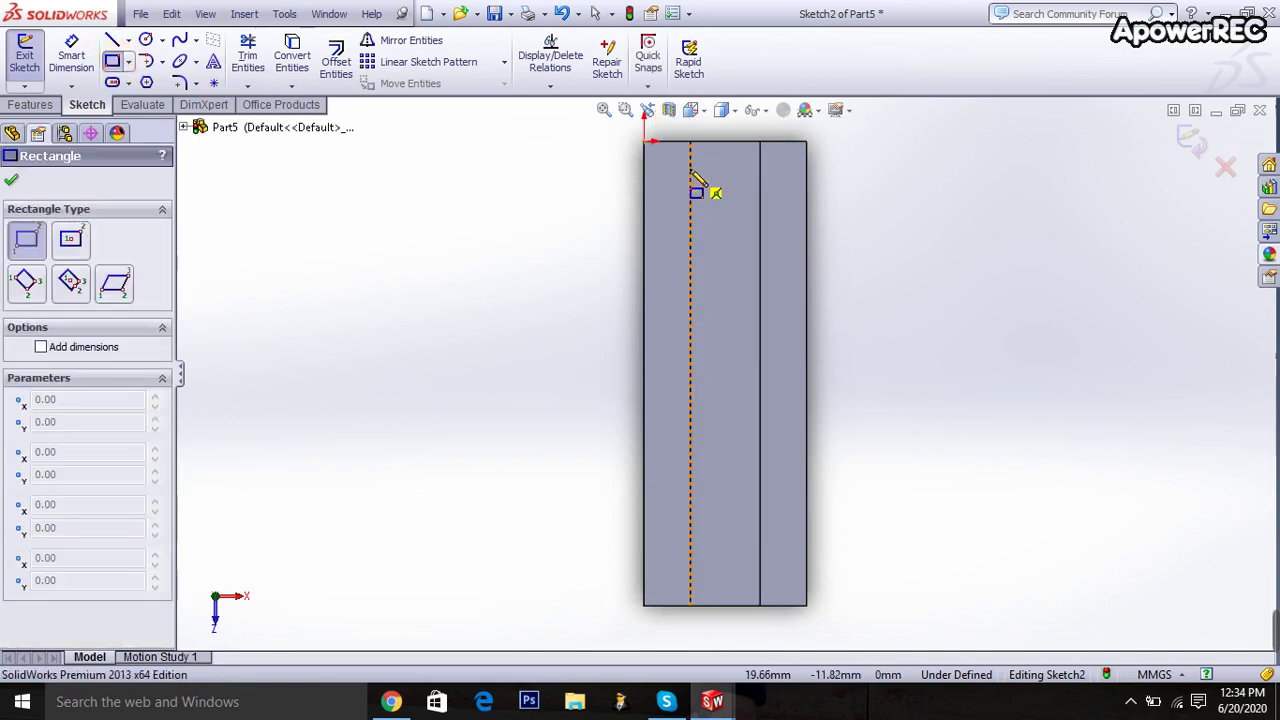
left_click_drag(690, 168, 760, 213)
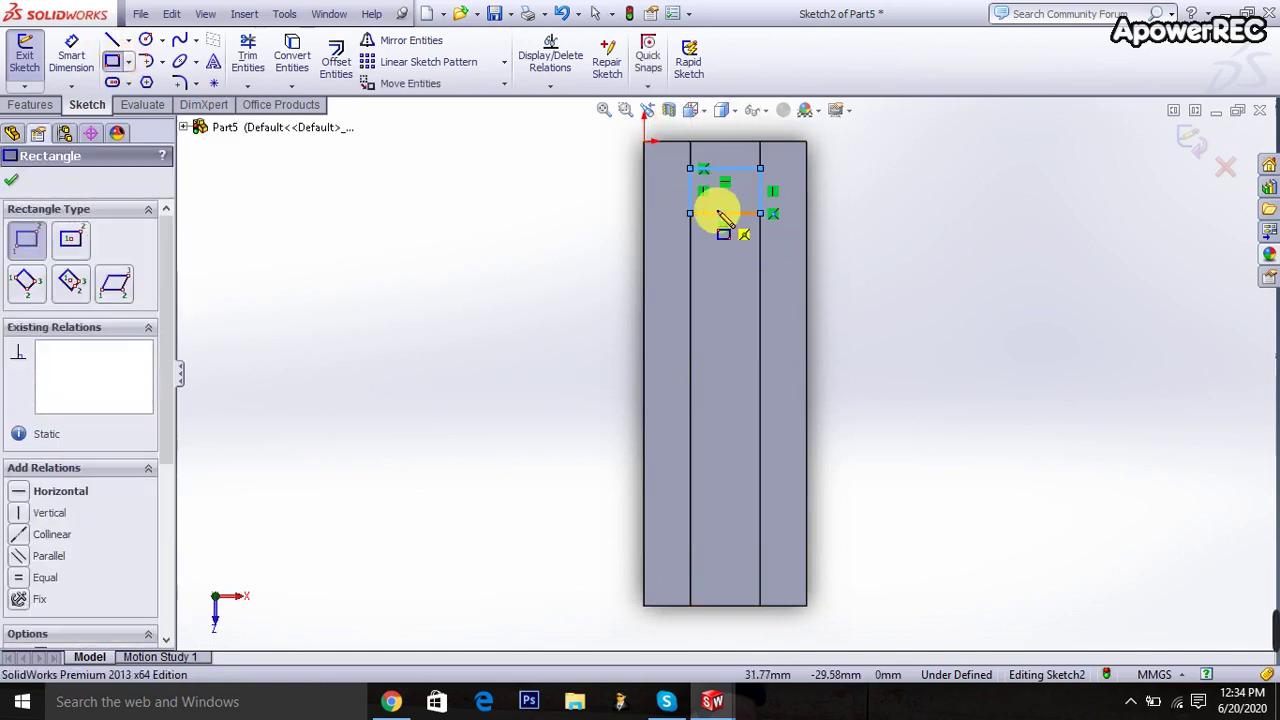
left_click_drag(705, 211, 760, 374)
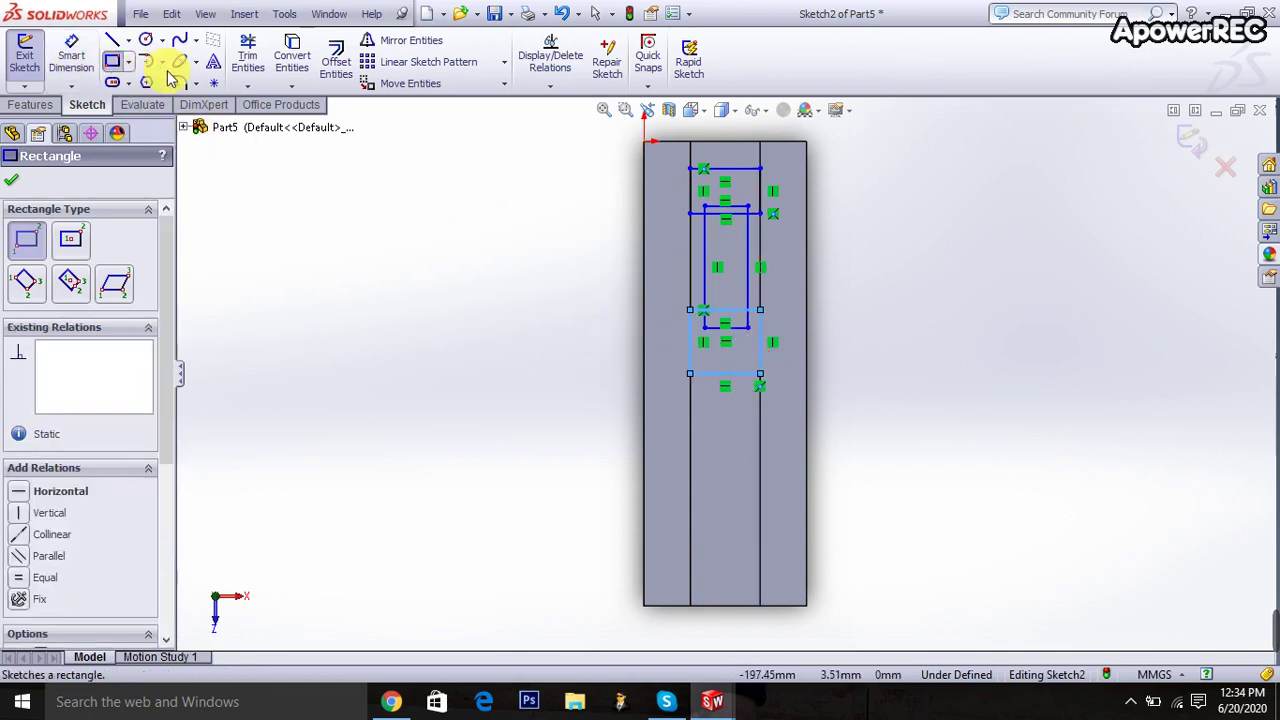
Trim the inner rectangle's top and bottom edges so the lines form one I-shaped outline.
left_click(245, 60)
scroll(735, 237, "down", 2)
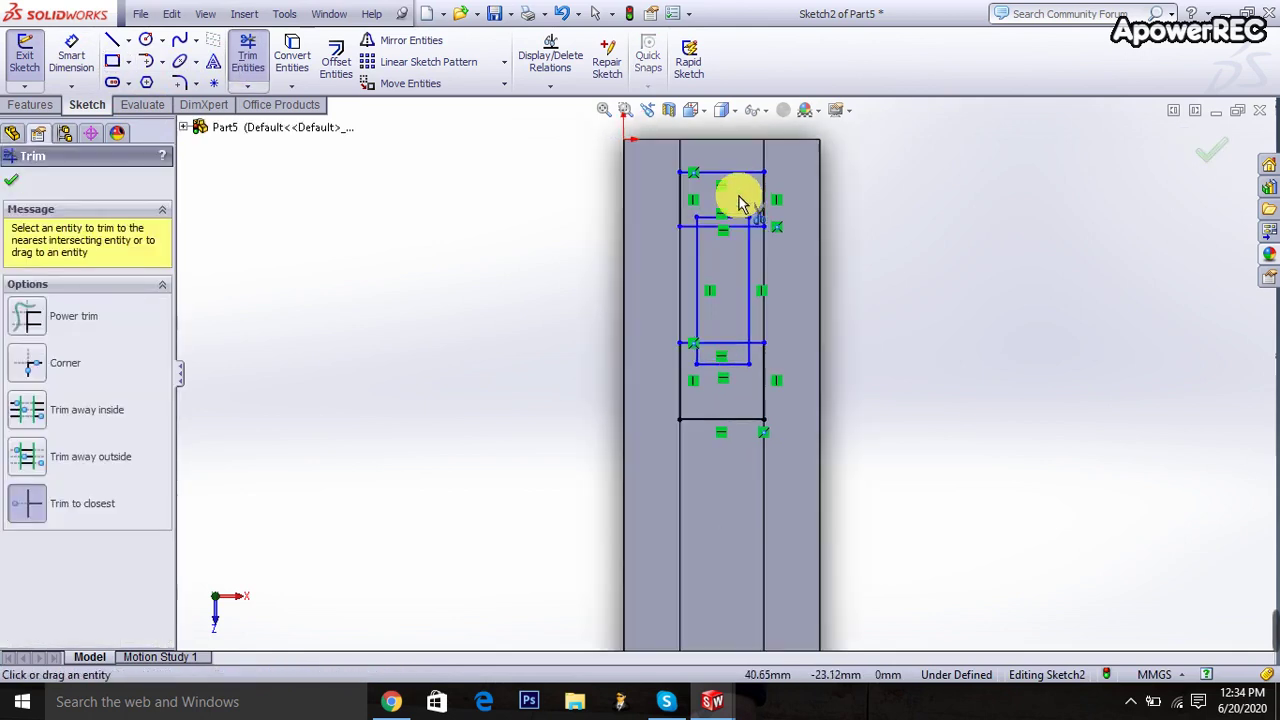
scroll(743, 206, "down", 2)
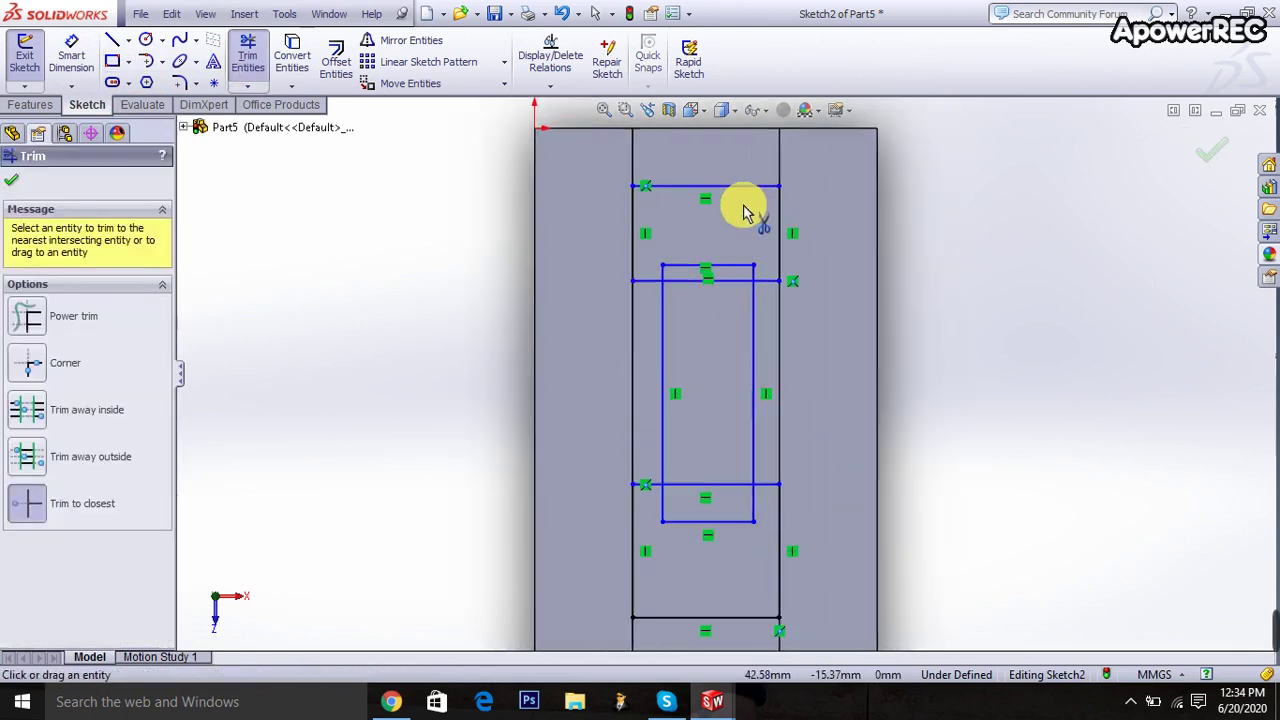
left_click(752, 281)
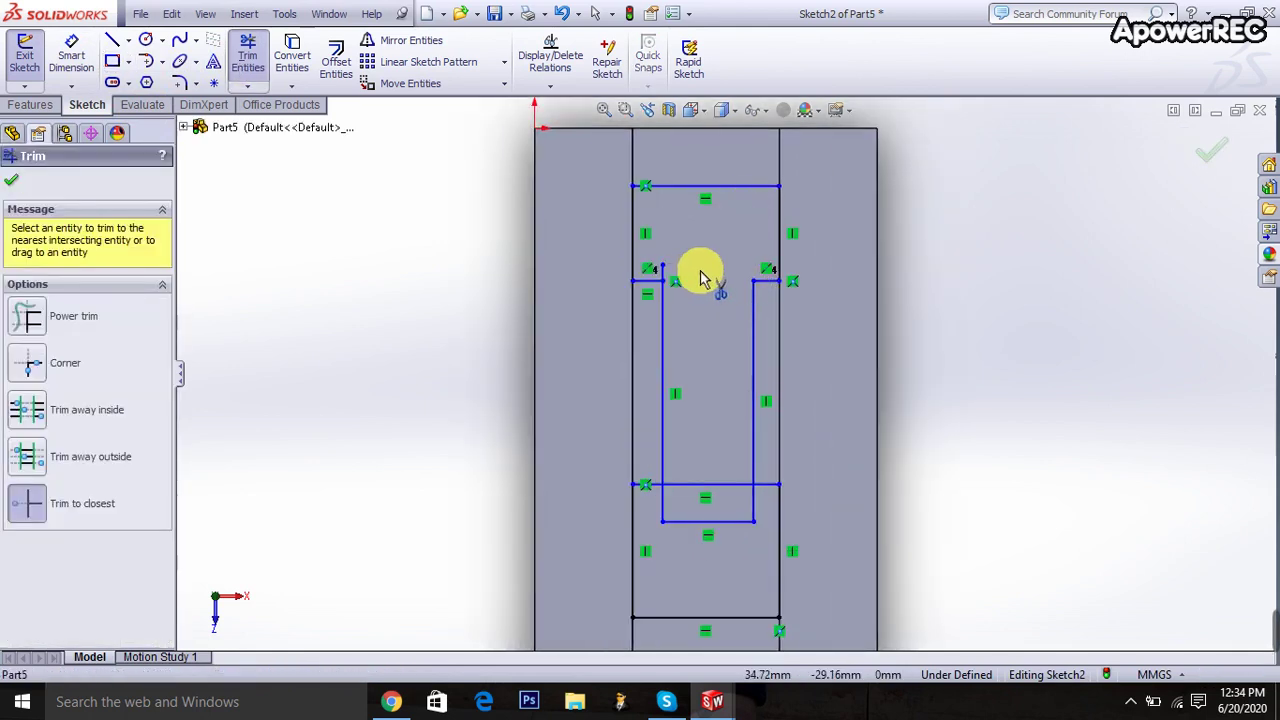
left_click(688, 487)
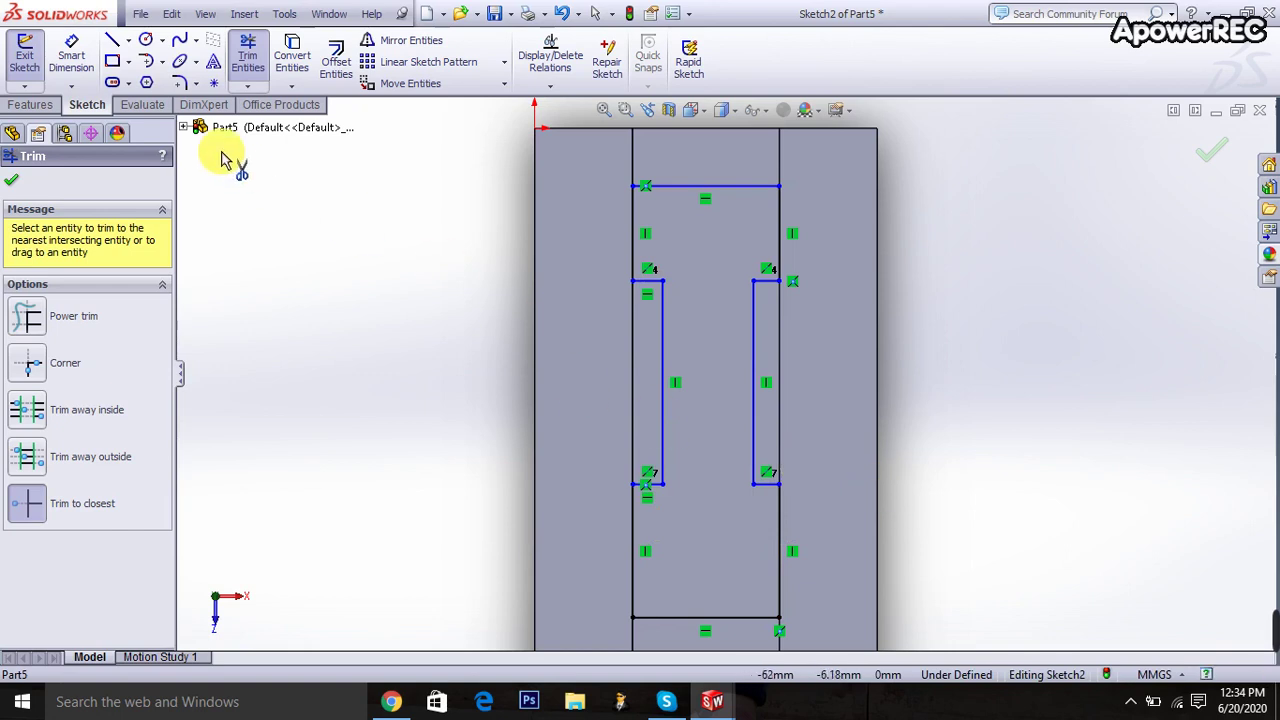
left_click(68, 55)
left_click(675, 366)
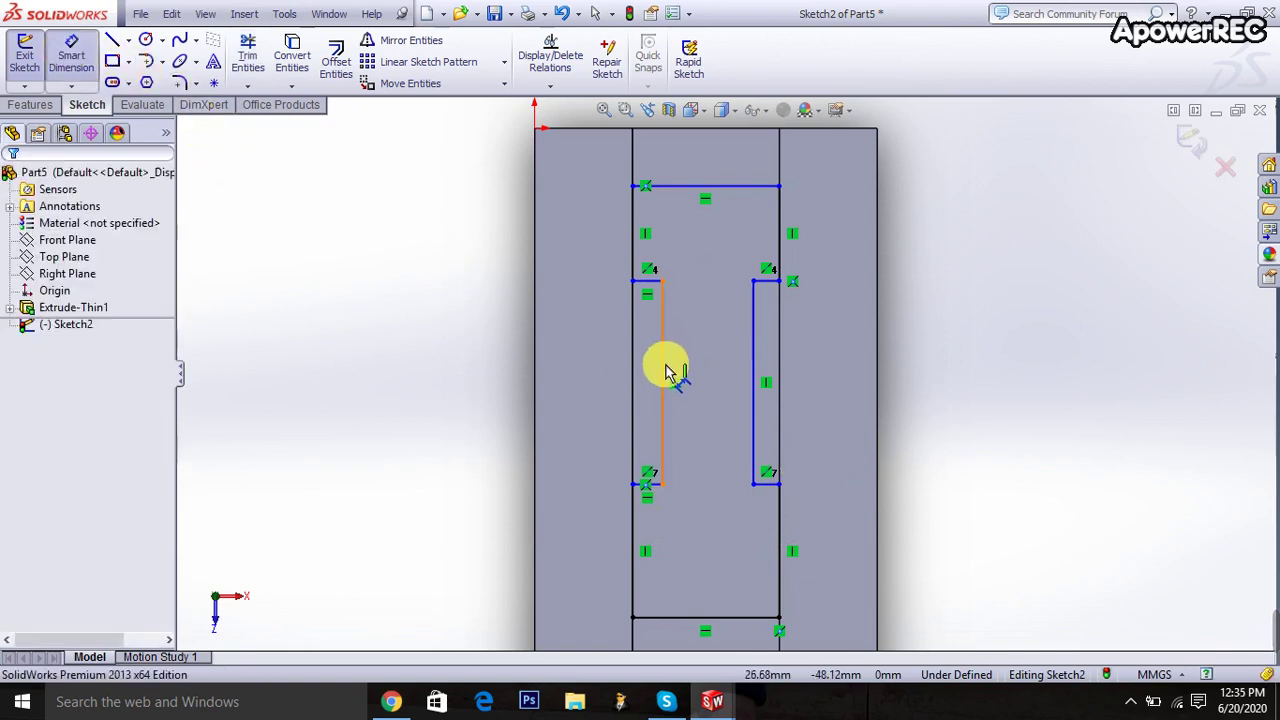
Dimension the I-shape's vertical segments: 40 mm web, 15 mm upper and 15 mm lower flanges.
left_click(416, 345)
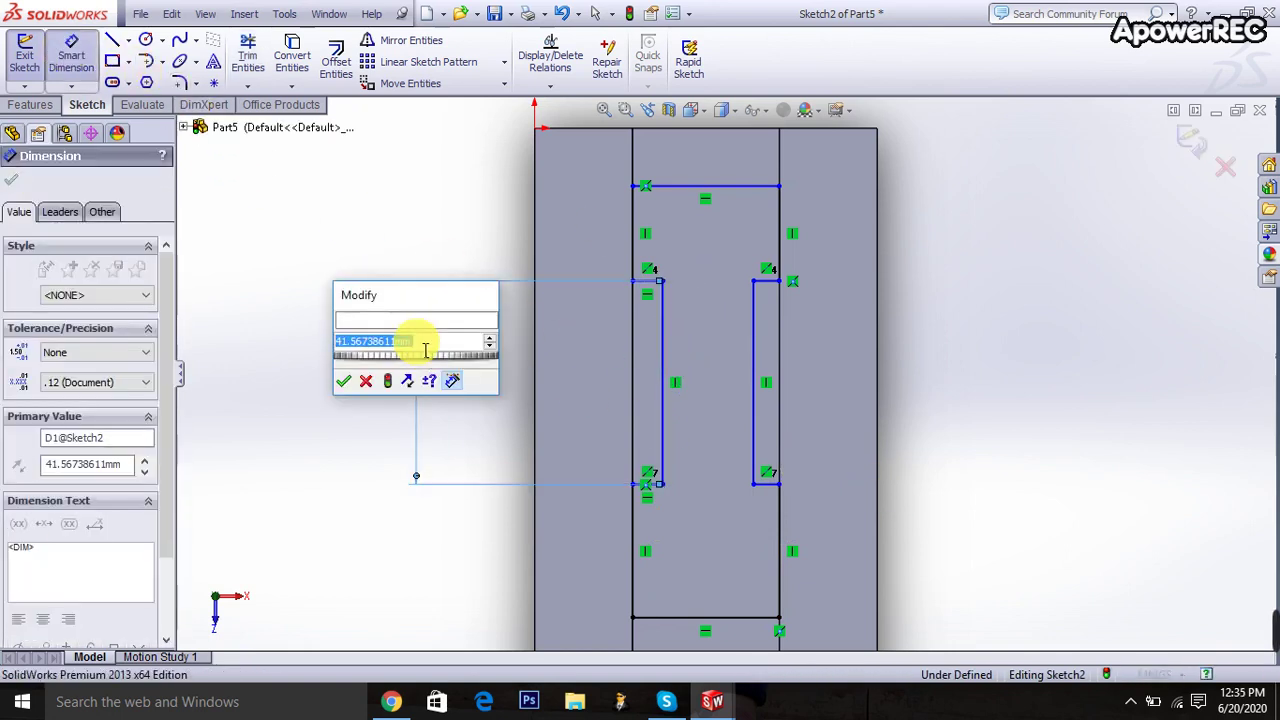
type("40")
key("Return")
left_click(633, 234)
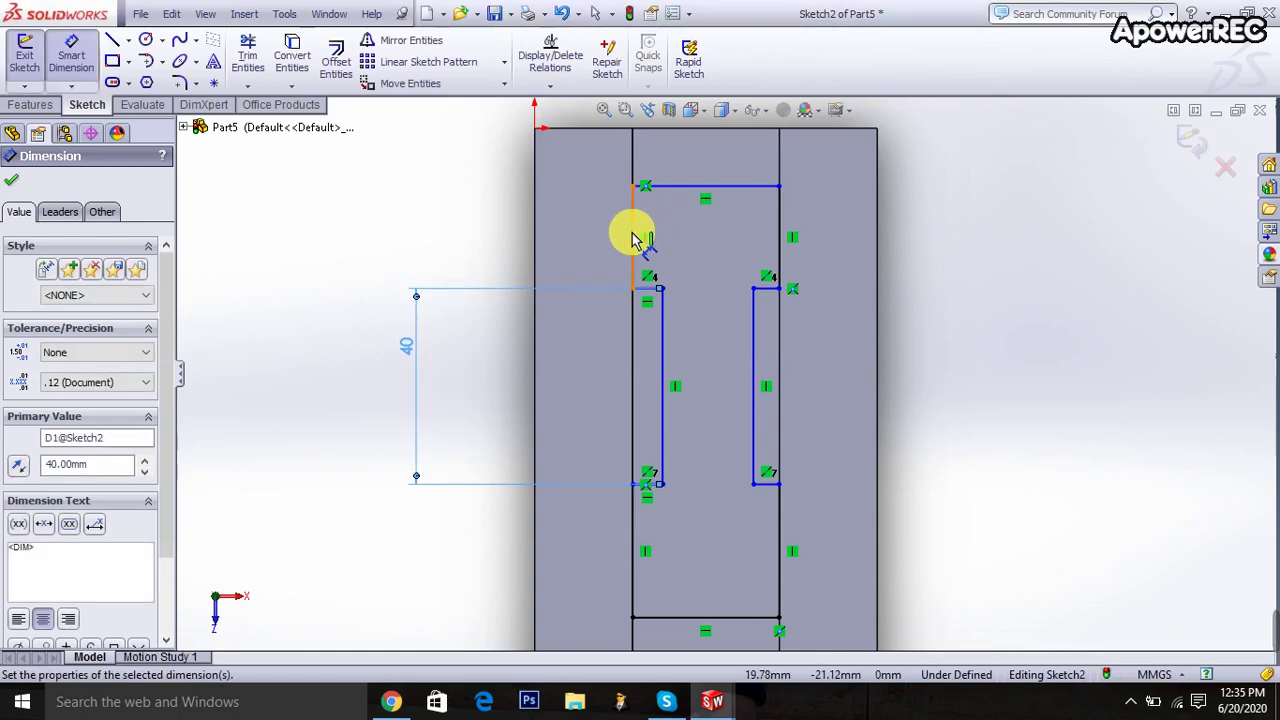
left_click(500, 228)
type("15")
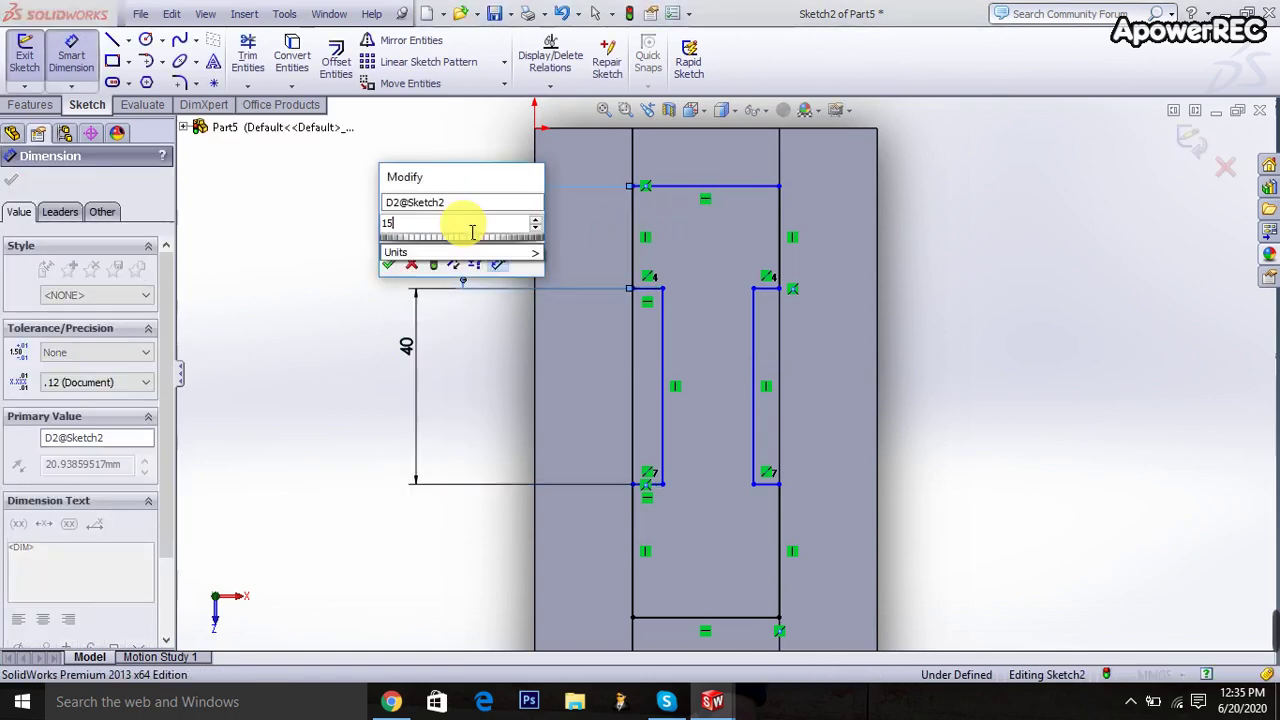
key("Return")
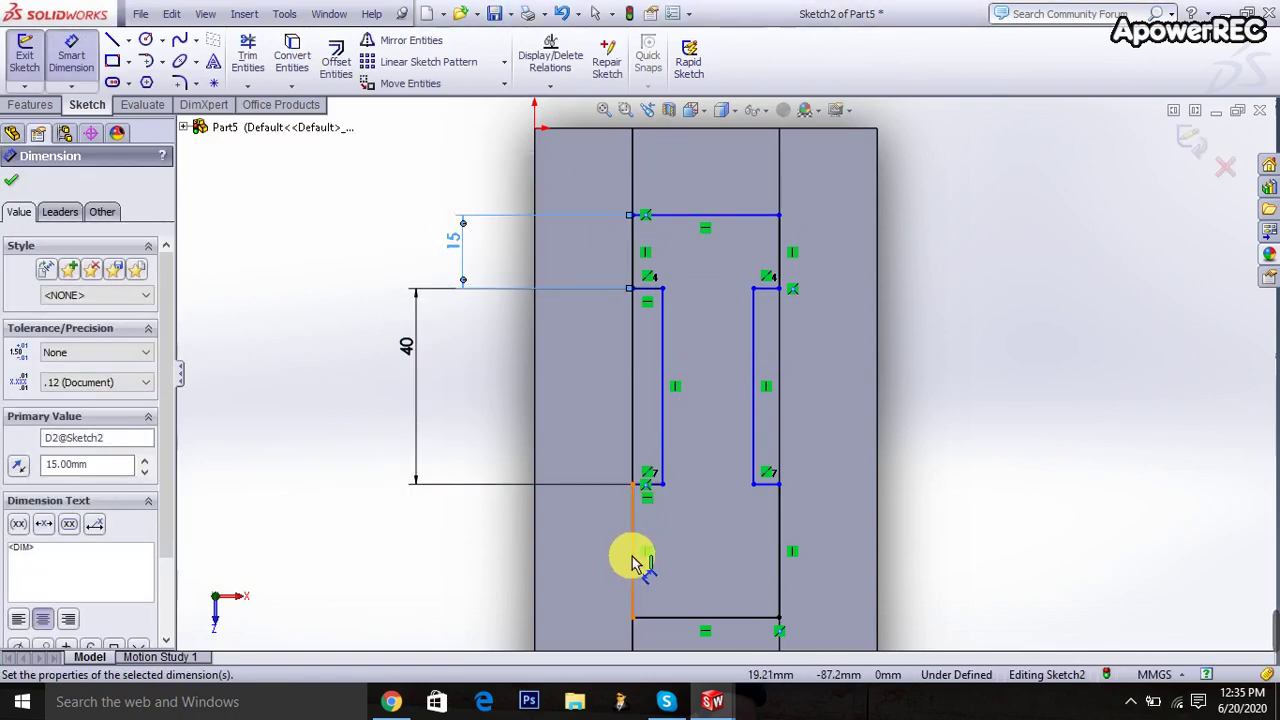
left_click(409, 557)
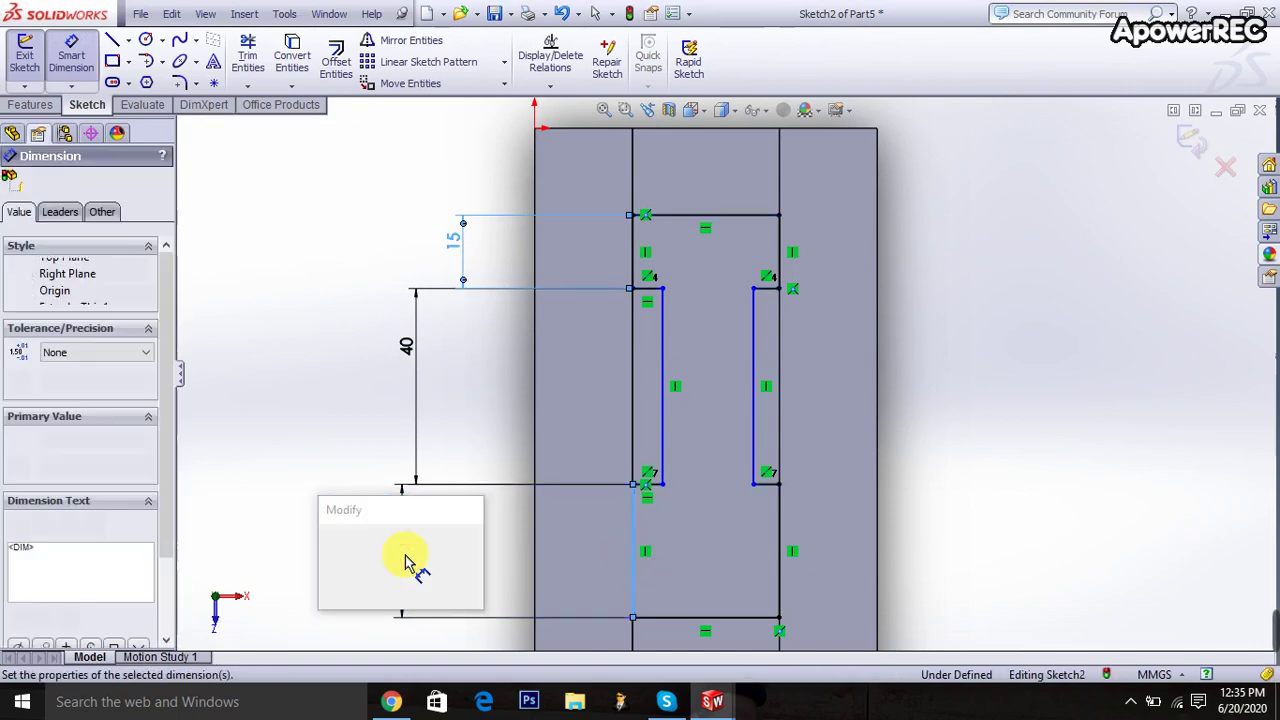
type("15")
key("Return")
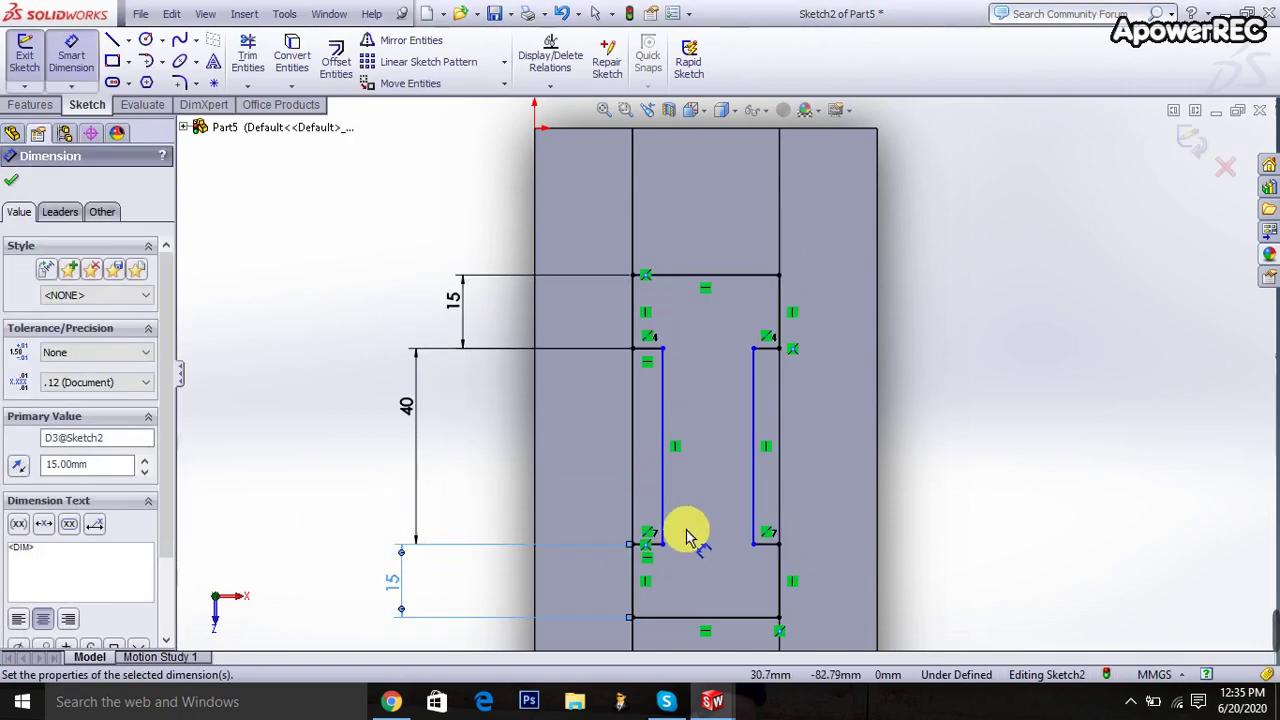
Add the 8 mm web offset and 8 mm right-edge widths to fully define Sketch2.
scroll(665, 505, "up", 2)
scroll(685, 437, "up", 2)
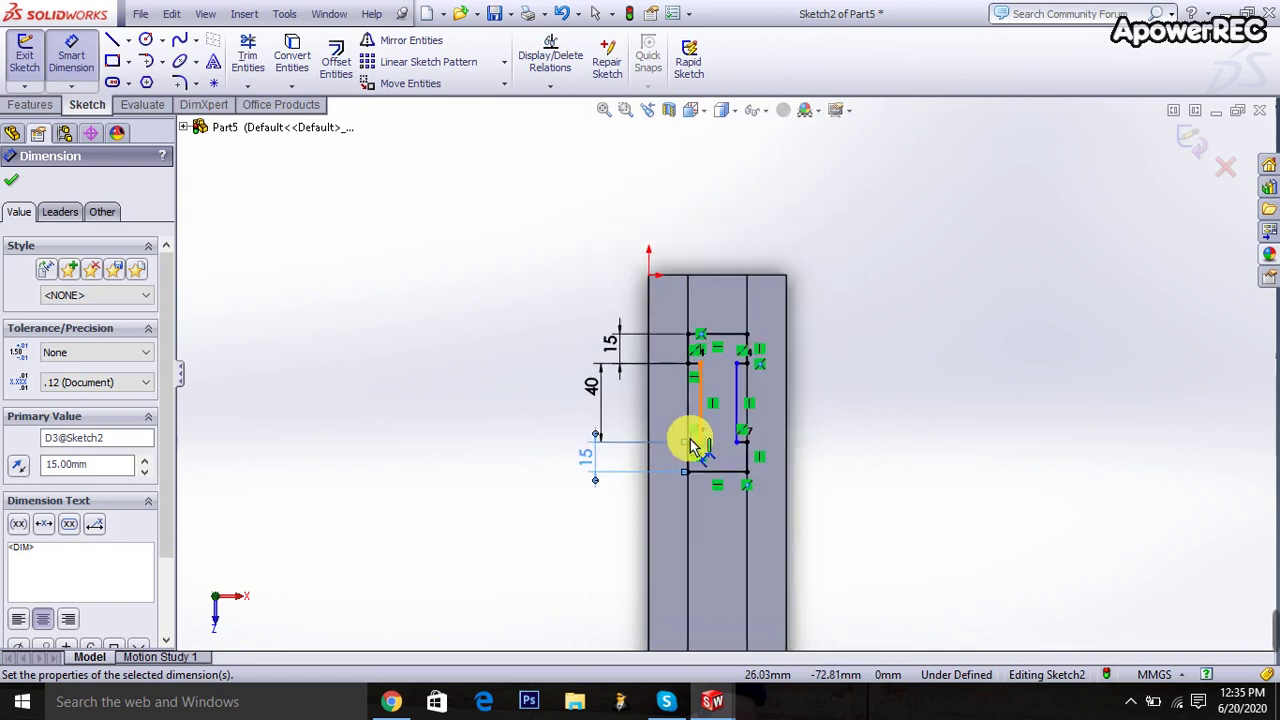
left_click(689, 420)
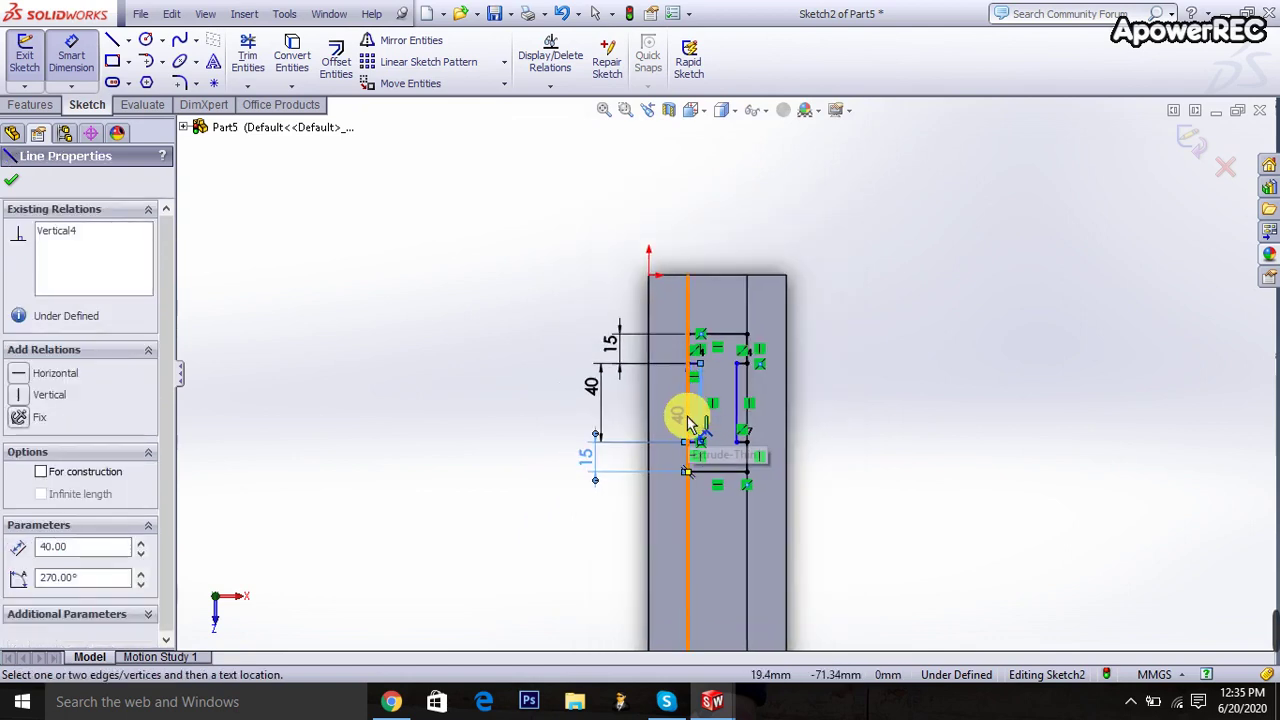
left_click(689, 422)
left_click(690, 238)
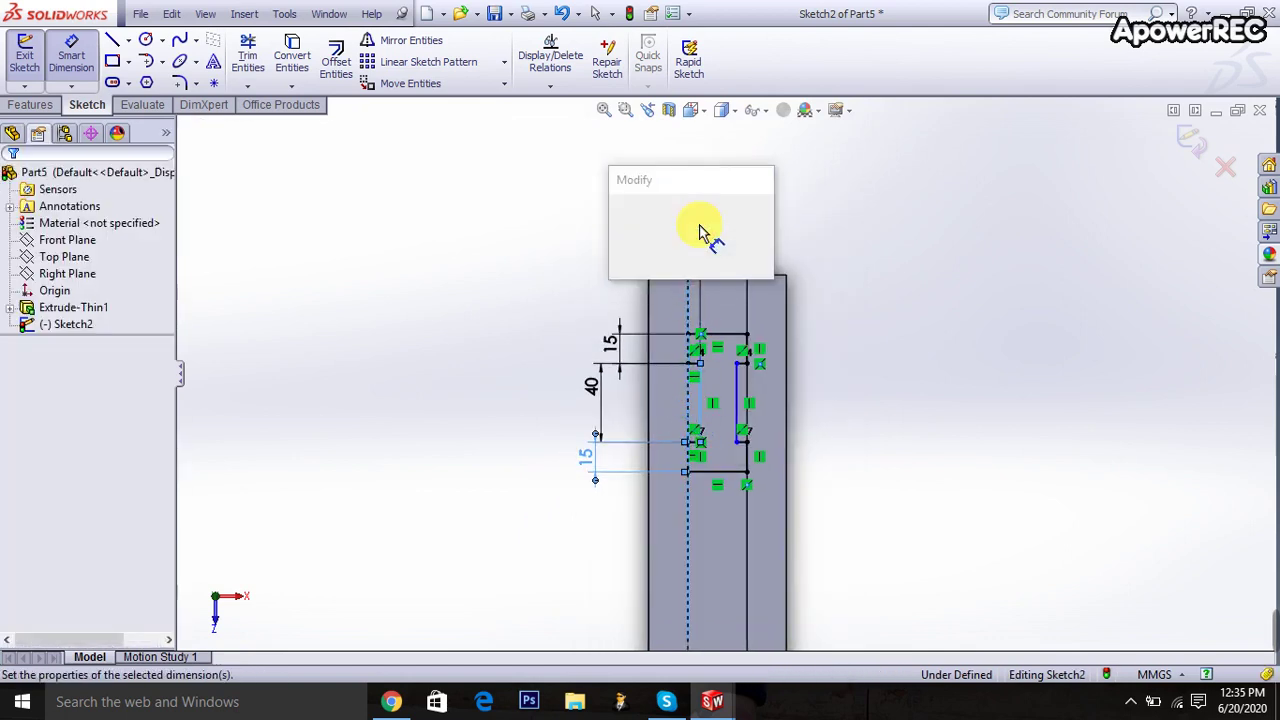
type("8mm")
key("Return")
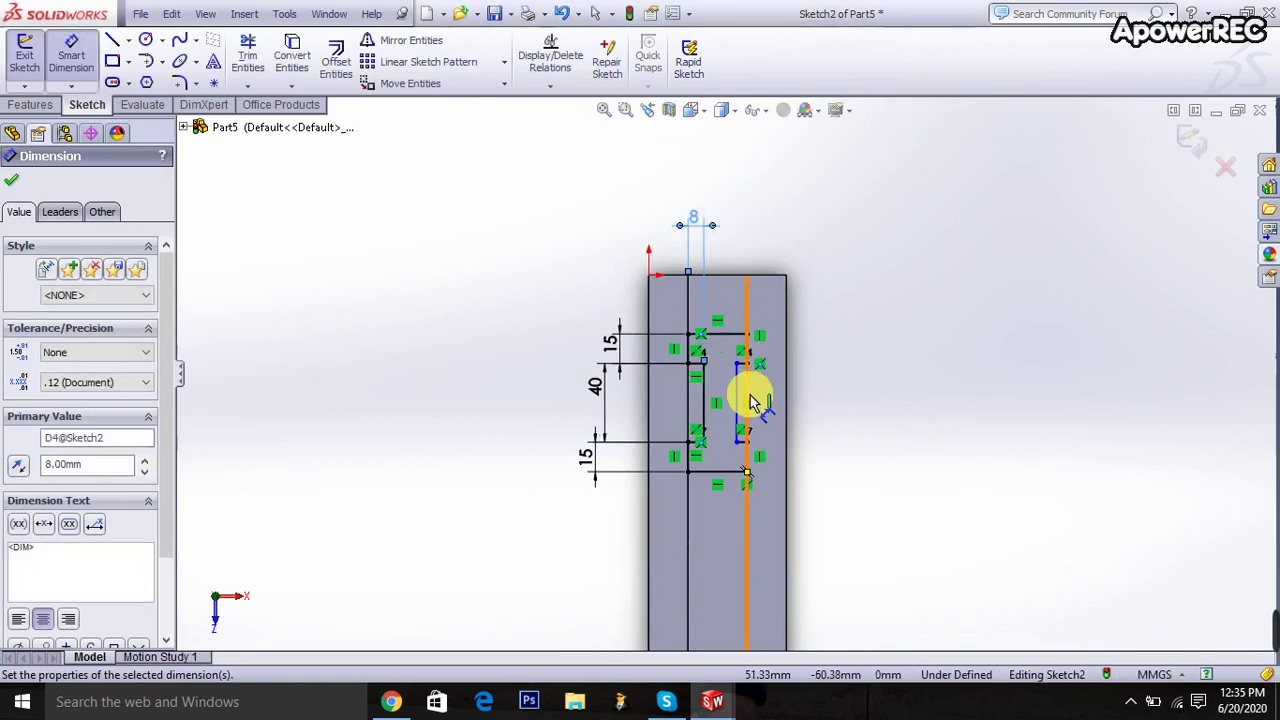
left_click(740, 262)
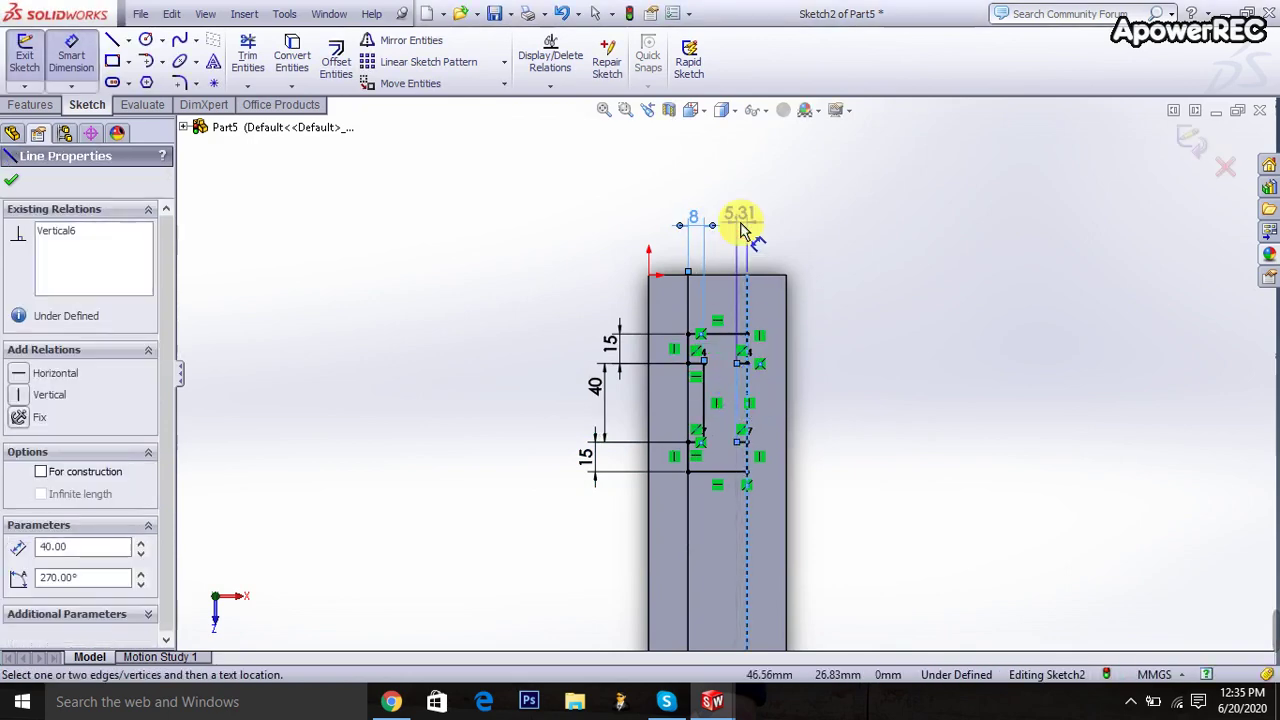
left_click(745, 222)
type("8")
key("Return")
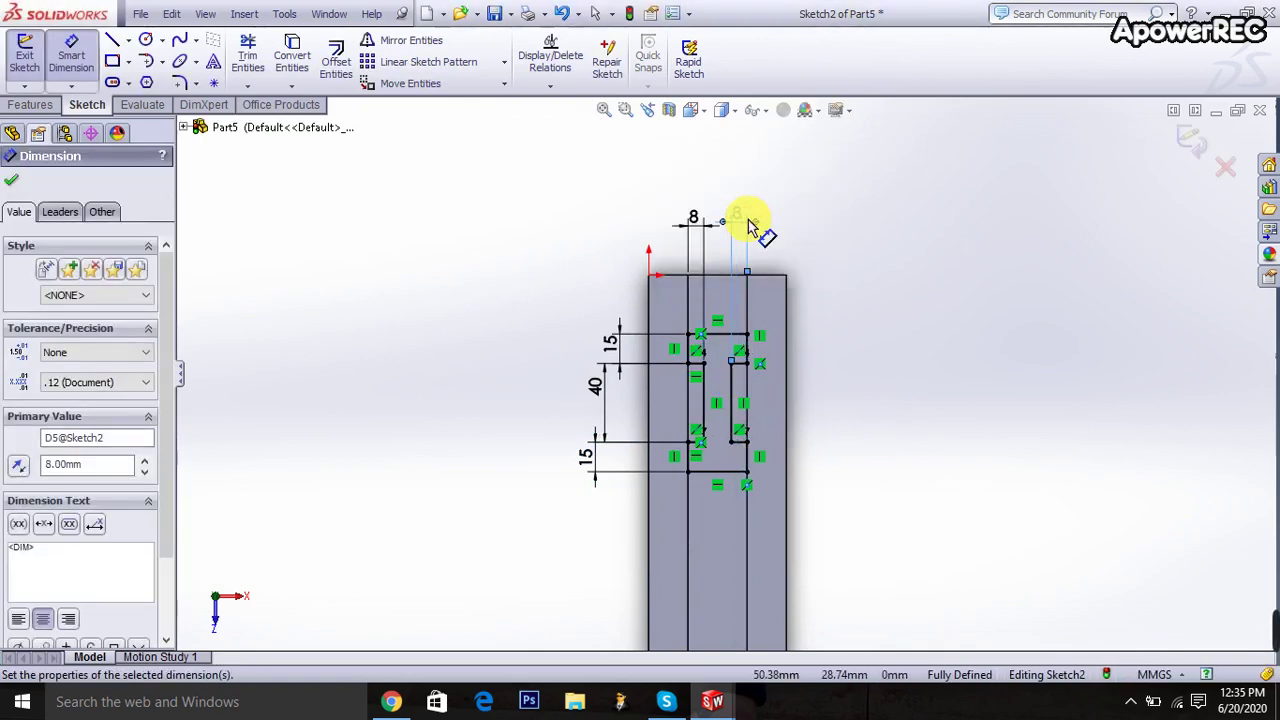
Cut the I-shaped sketch Through All the channel, creating Cut-Extrude1.
left_click(1192, 145)
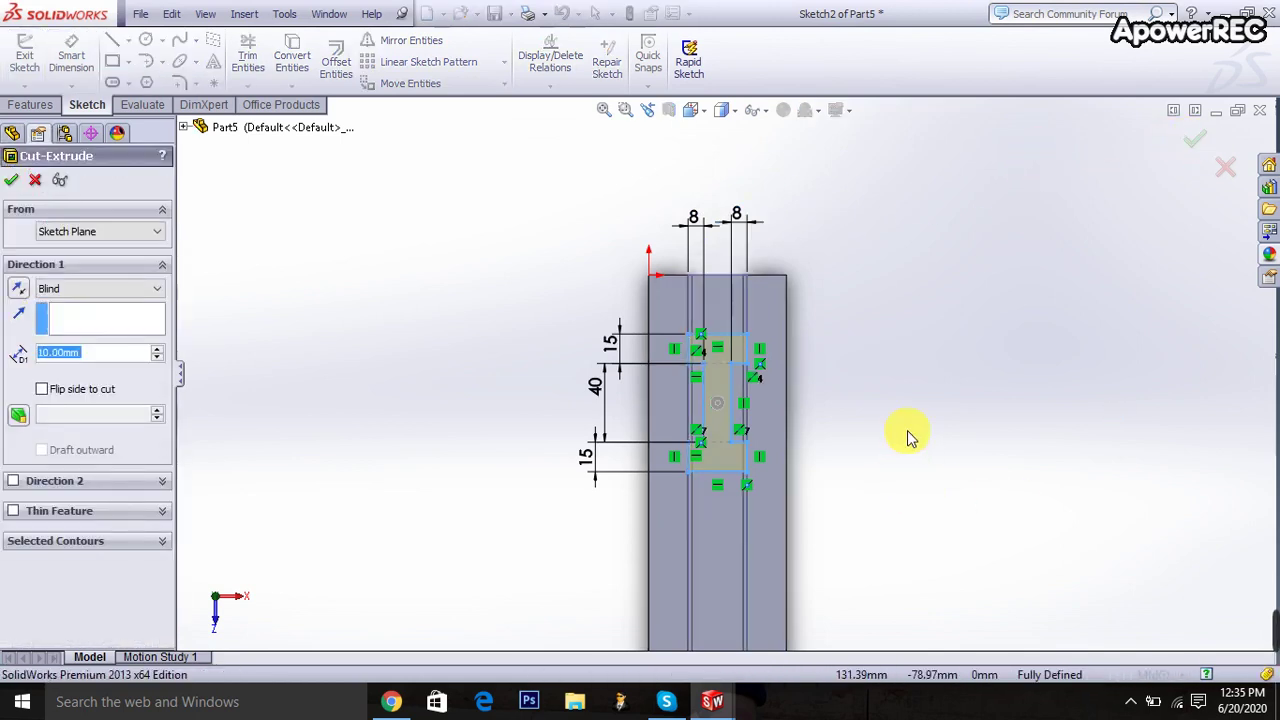
left_click(98, 289)
left_click(75, 316)
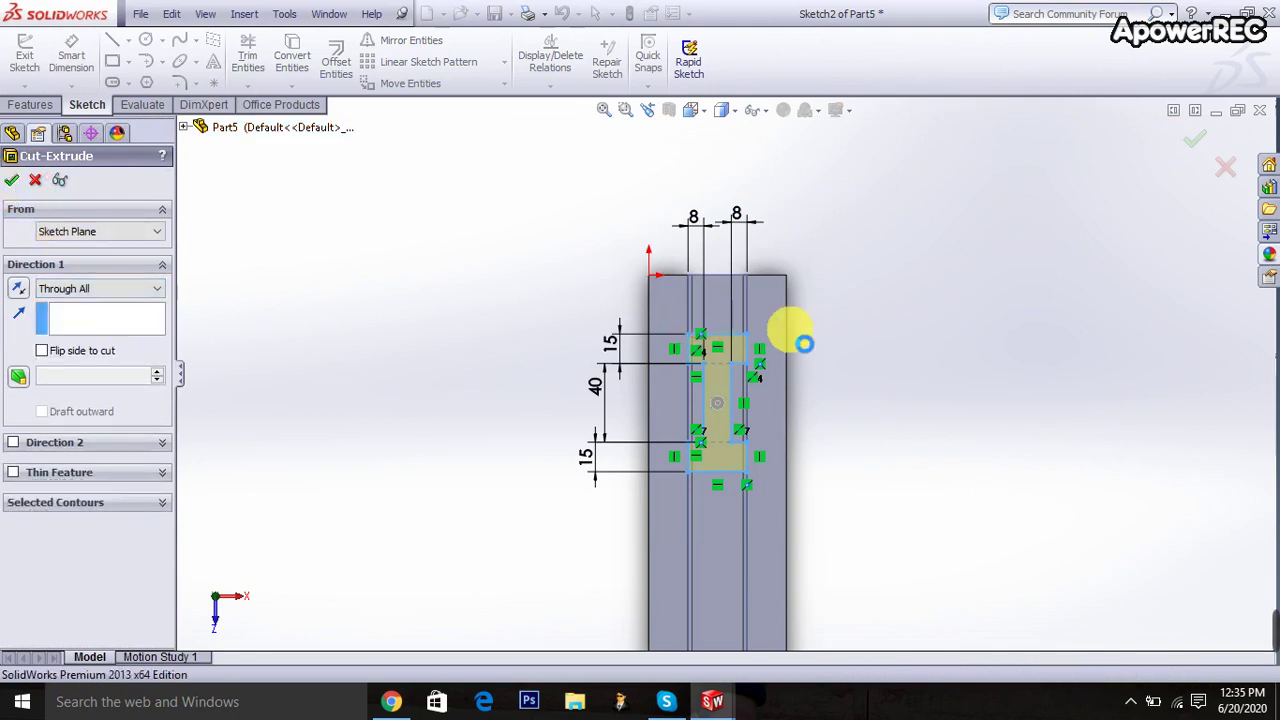
key("Return")
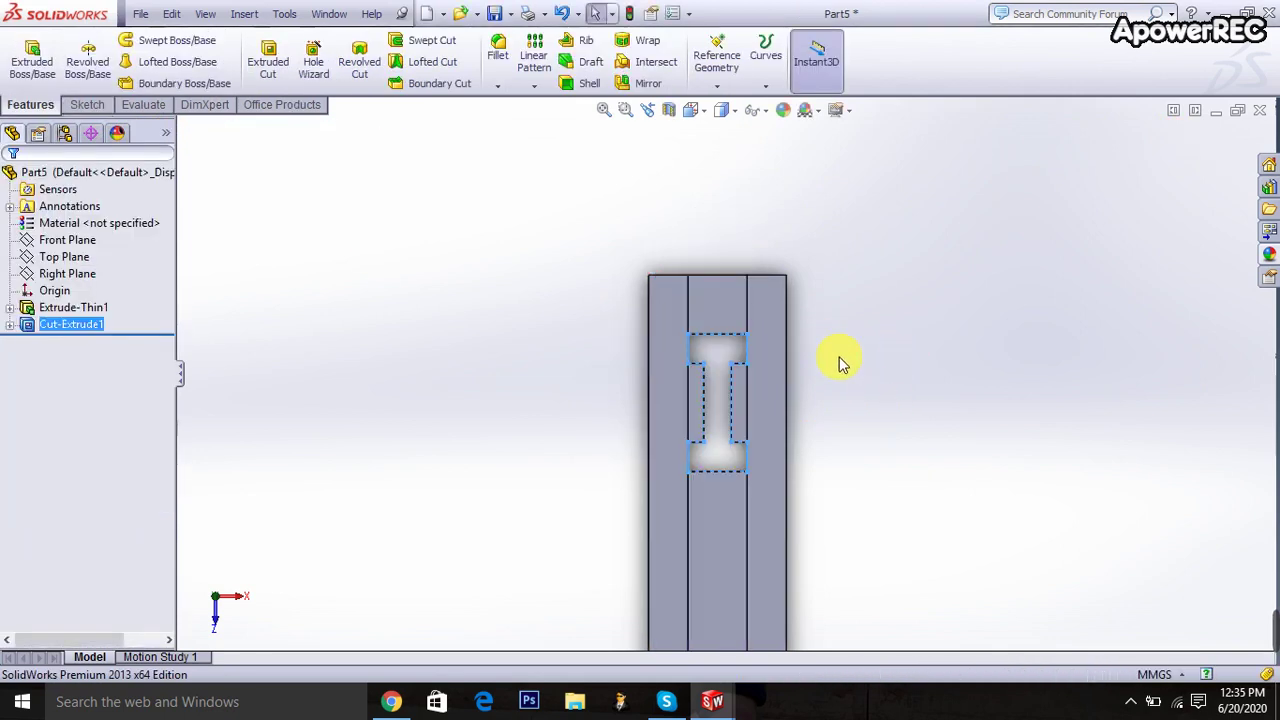
Set the fillet radius to 5 mm and select the first two channel edges.
mouse_move(876, 390)
middle_mouse_down()
mouse_move(891, 309)
mouse_move(829, 209)
mouse_move(743, 397)
mouse_move(772, 378)
mouse_move(909, 514)
mouse_move(877, 454)
middle_mouse_up()
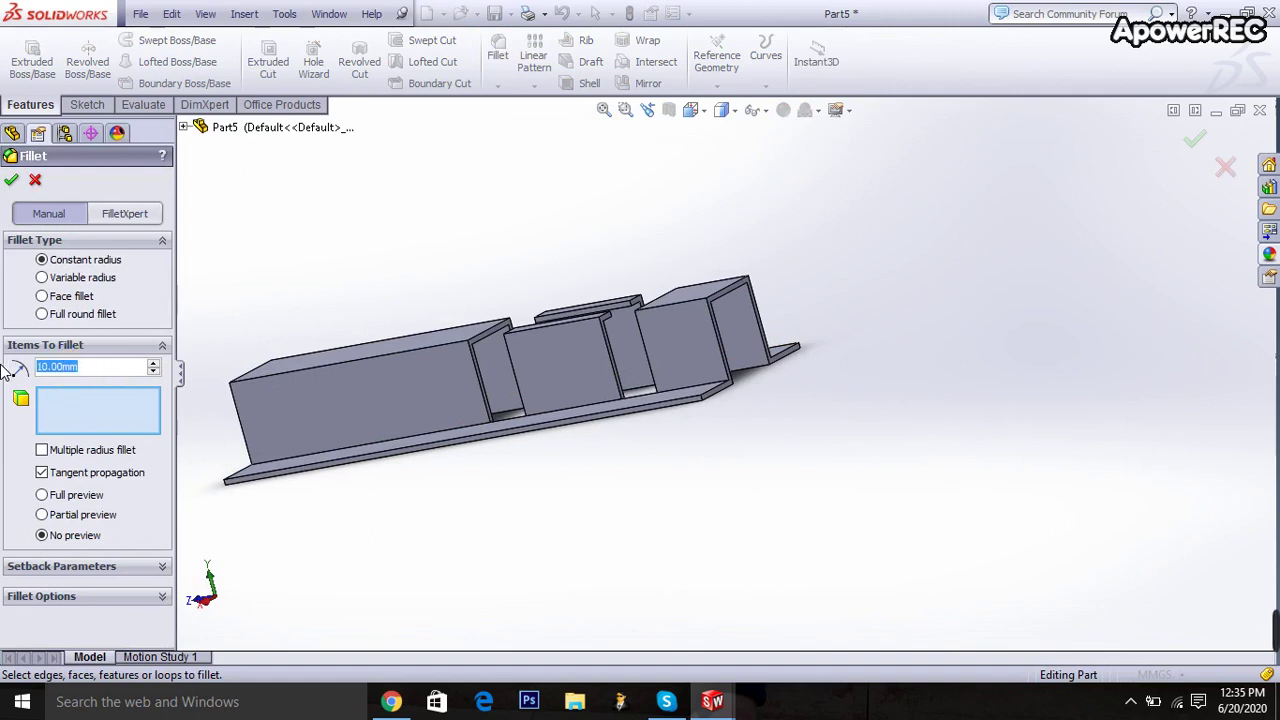
type("5")
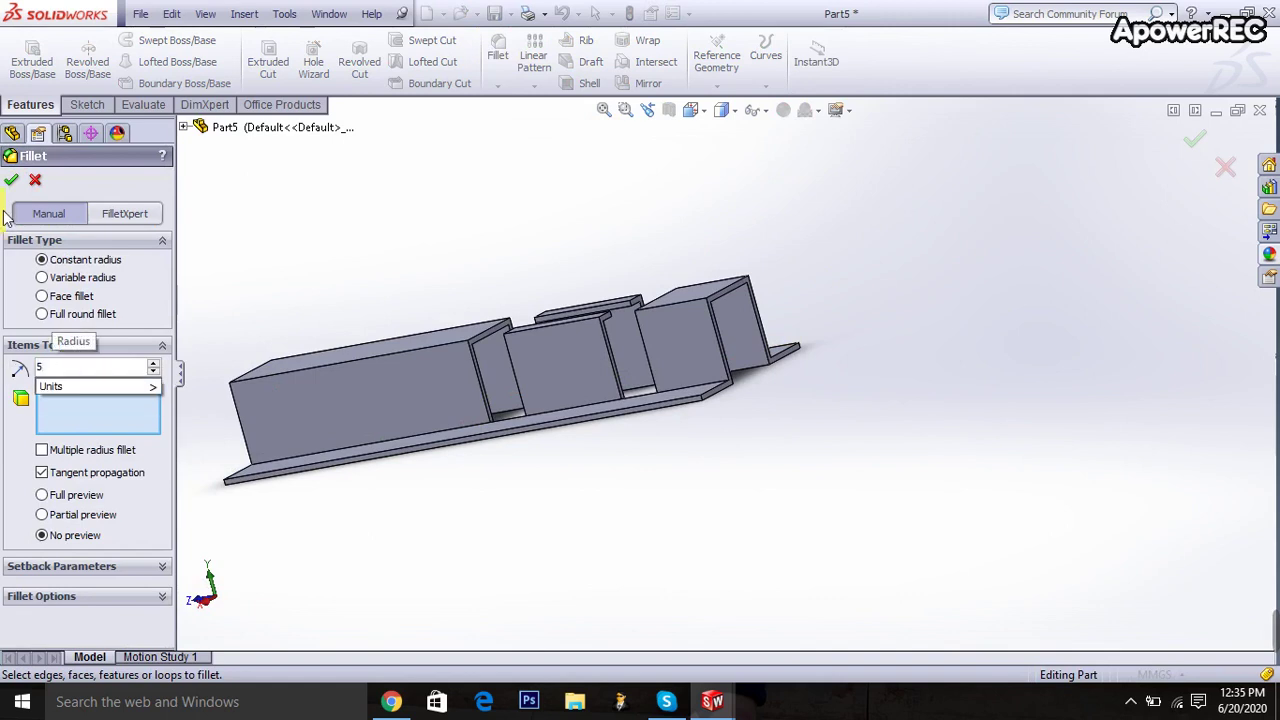
key("Return")
scroll(790, 445, "down", 2)
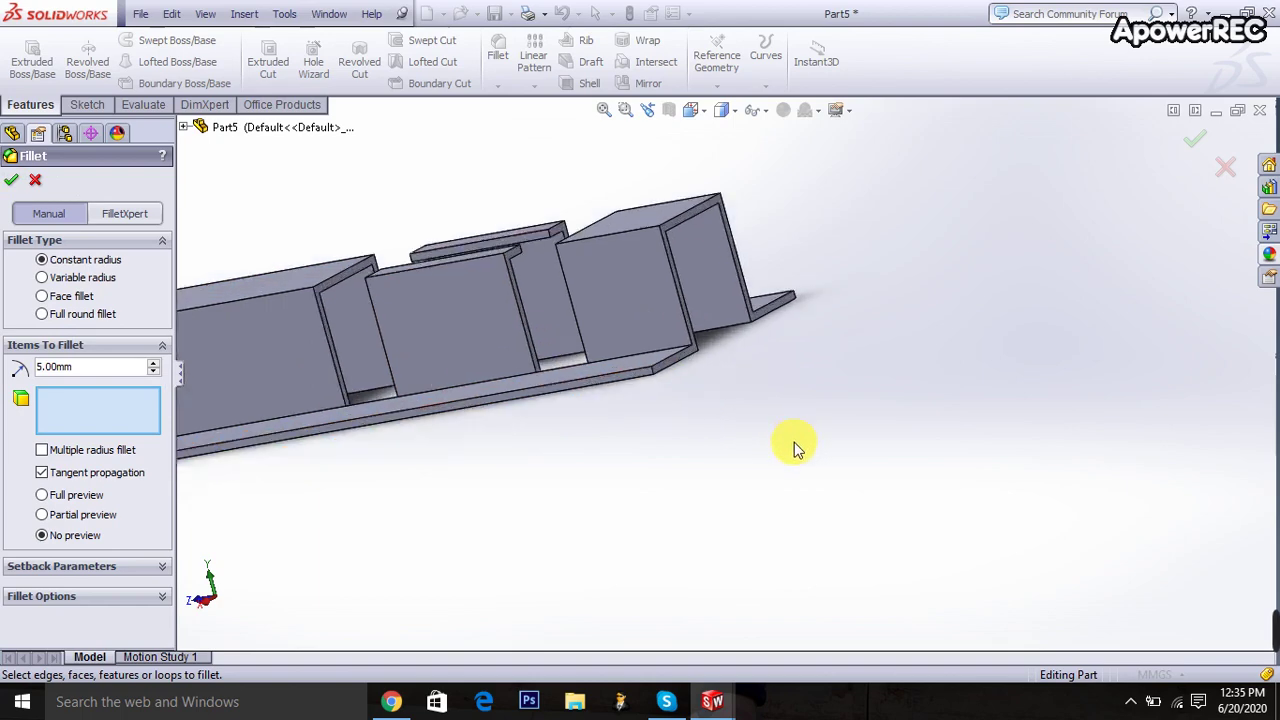
scroll(726, 406, "down", 2)
left_click(622, 350)
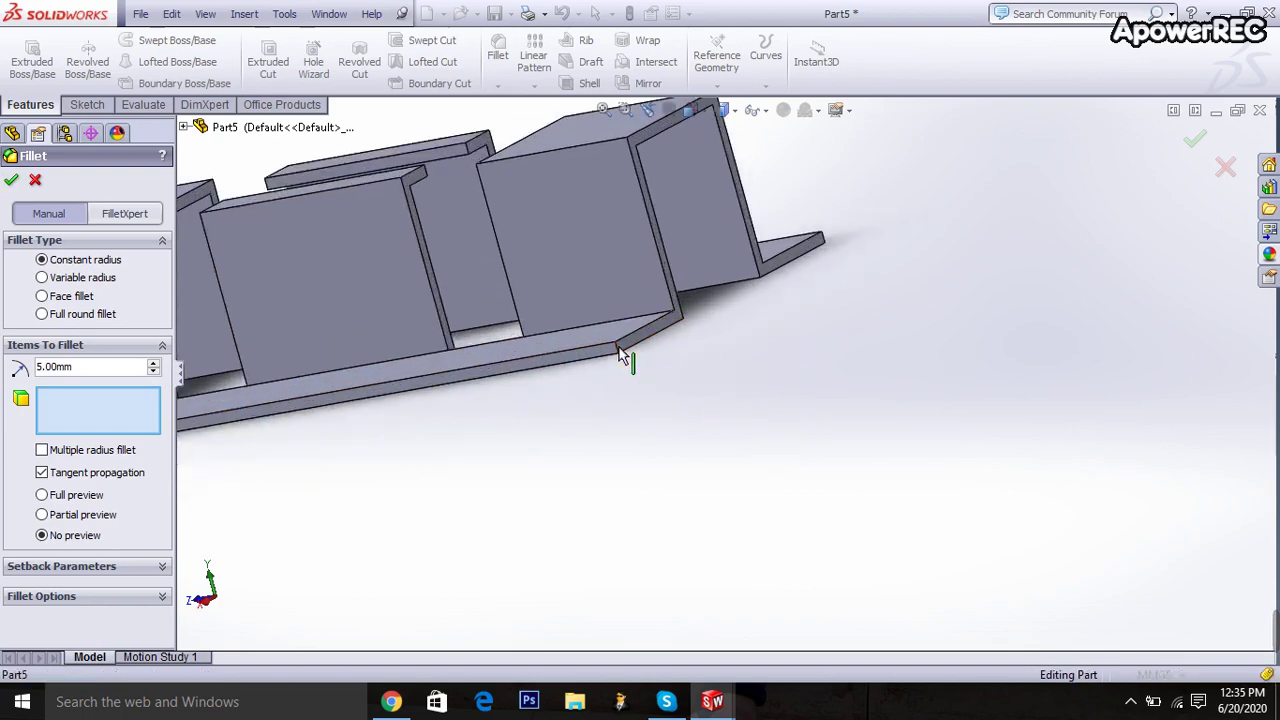
scroll(900, 362, "up", 2)
mouse_move(903, 365)
middle_mouse_down()
mouse_move(934, 423)
mouse_move(1006, 423)
mouse_move(731, 466)
mouse_move(530, 478)
middle_mouse_up()
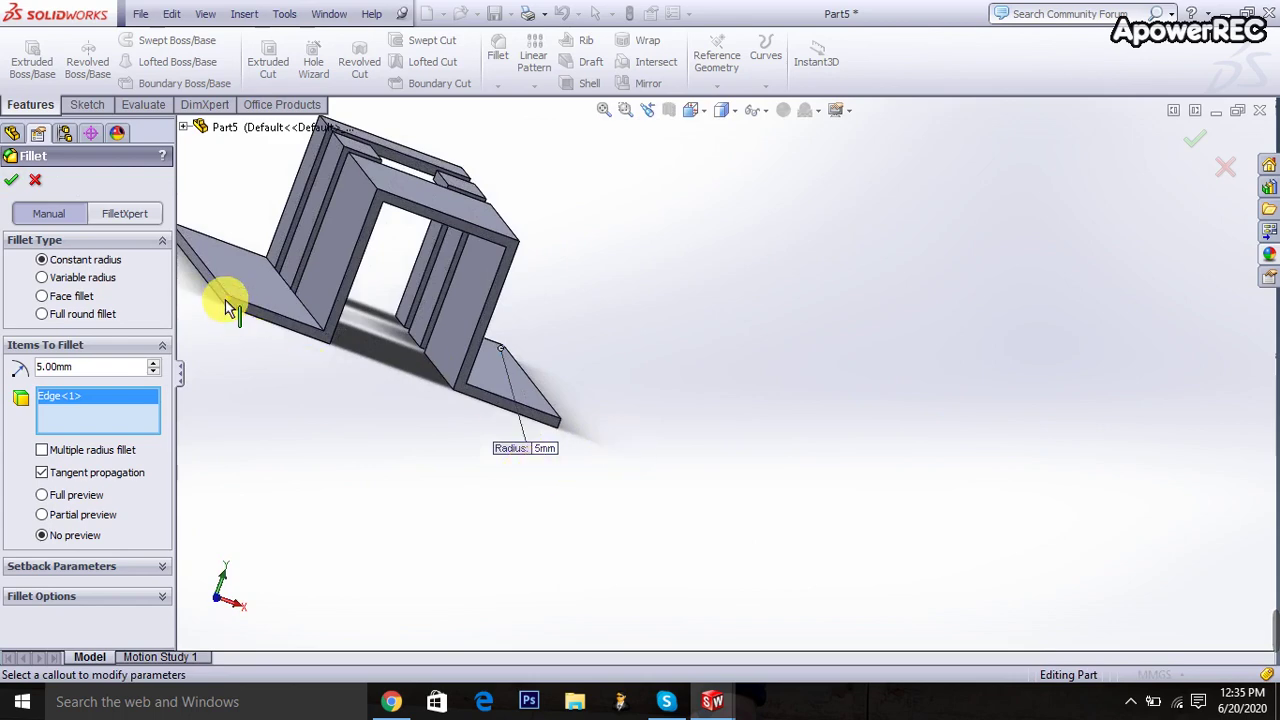
left_click(605, 383)
Add the third and fourth edges and apply the 5 mm fillet as Fillet1.
mouse_move(605, 383)
middle_mouse_down()
mouse_move(734, 371)
mouse_move(737, 349)
mouse_move(750, 365)
middle_mouse_up()
scroll(452, 324, "down", 2)
scroll(329, 337, "down", 2)
scroll(423, 351, "down", 3)
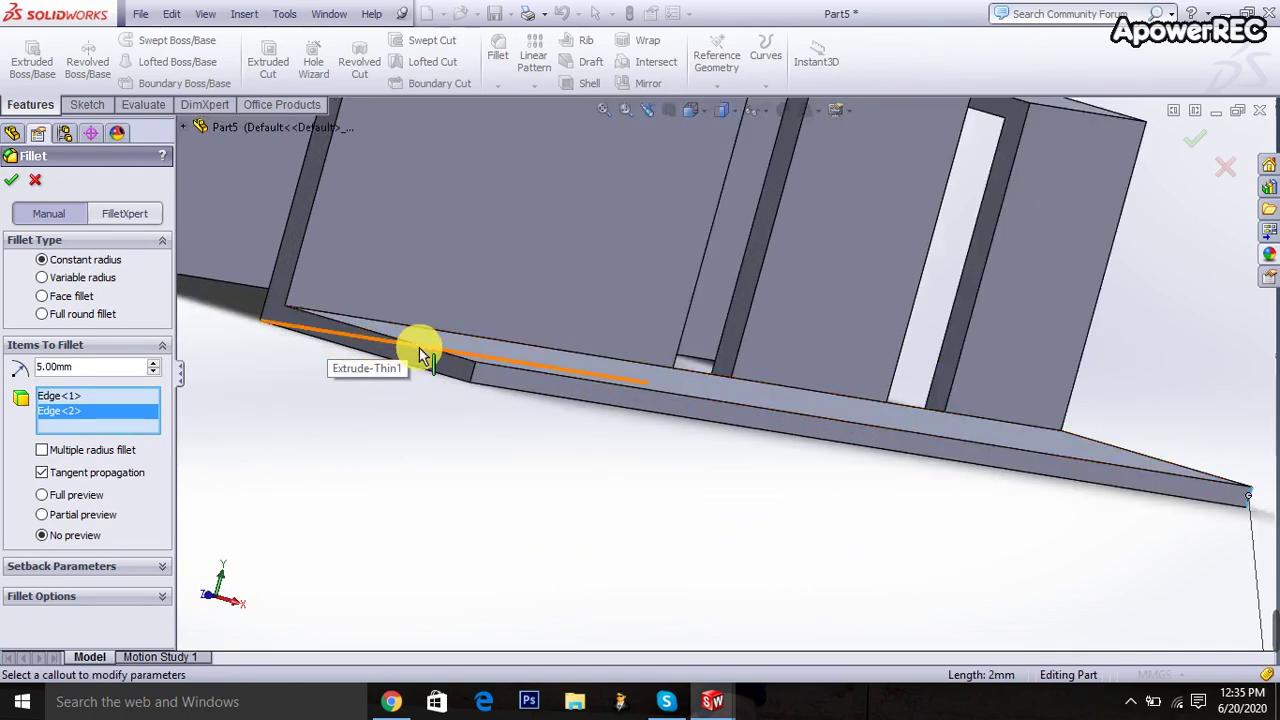
left_click(500, 390)
scroll(528, 409, "up", 4)
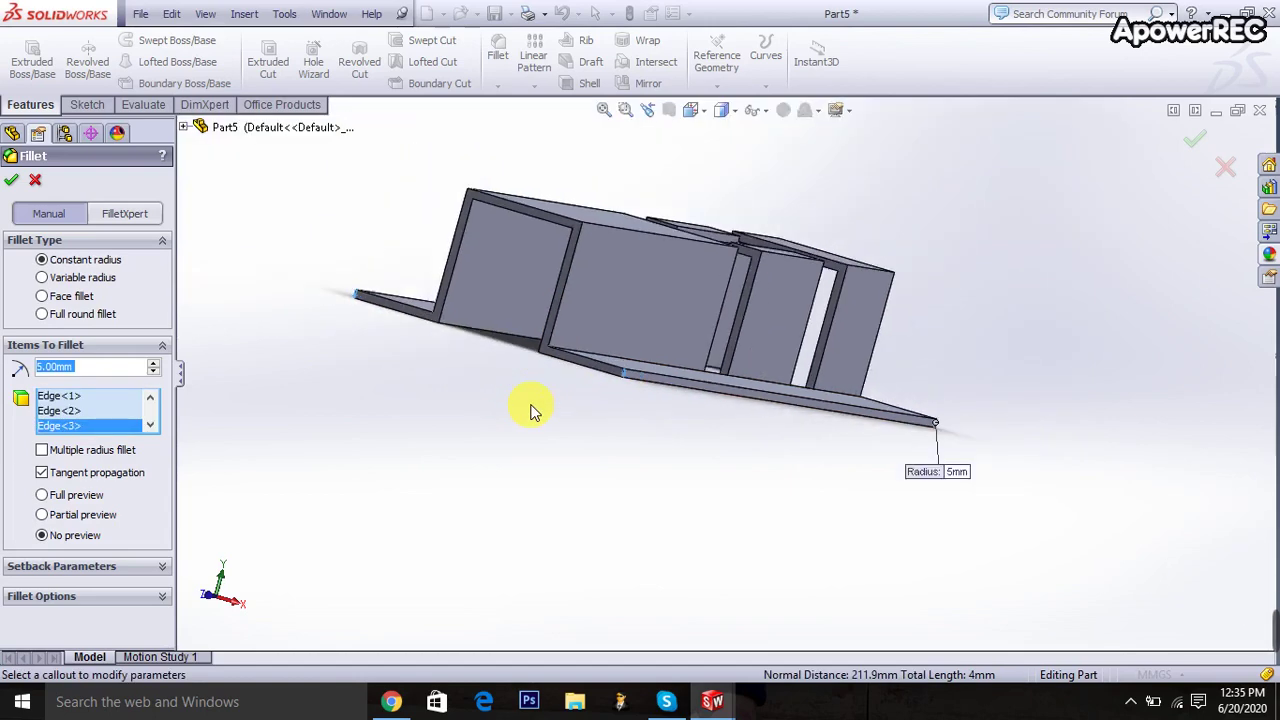
scroll(523, 429, "up", 2)
mouse_move(523, 429)
middle_mouse_down()
mouse_move(675, 540)
mouse_move(634, 371)
middle_mouse_up()
scroll(591, 263, "down", 2)
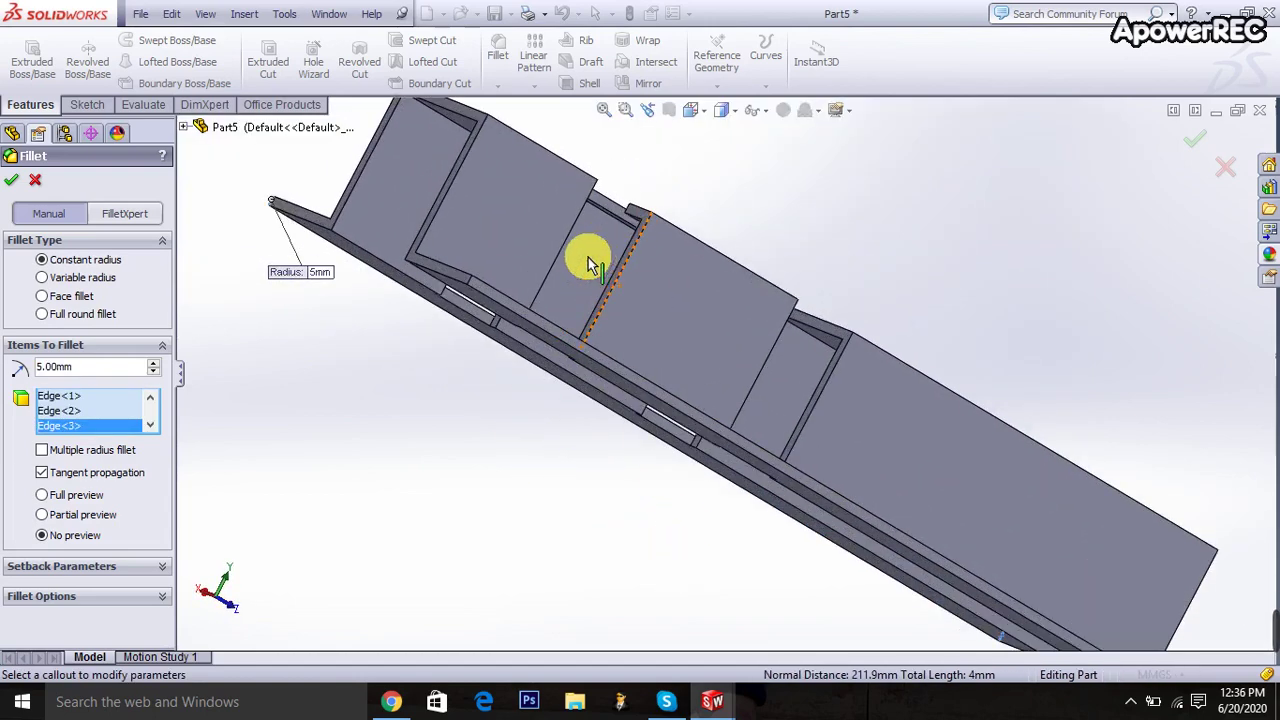
scroll(500, 280, "down", 2)
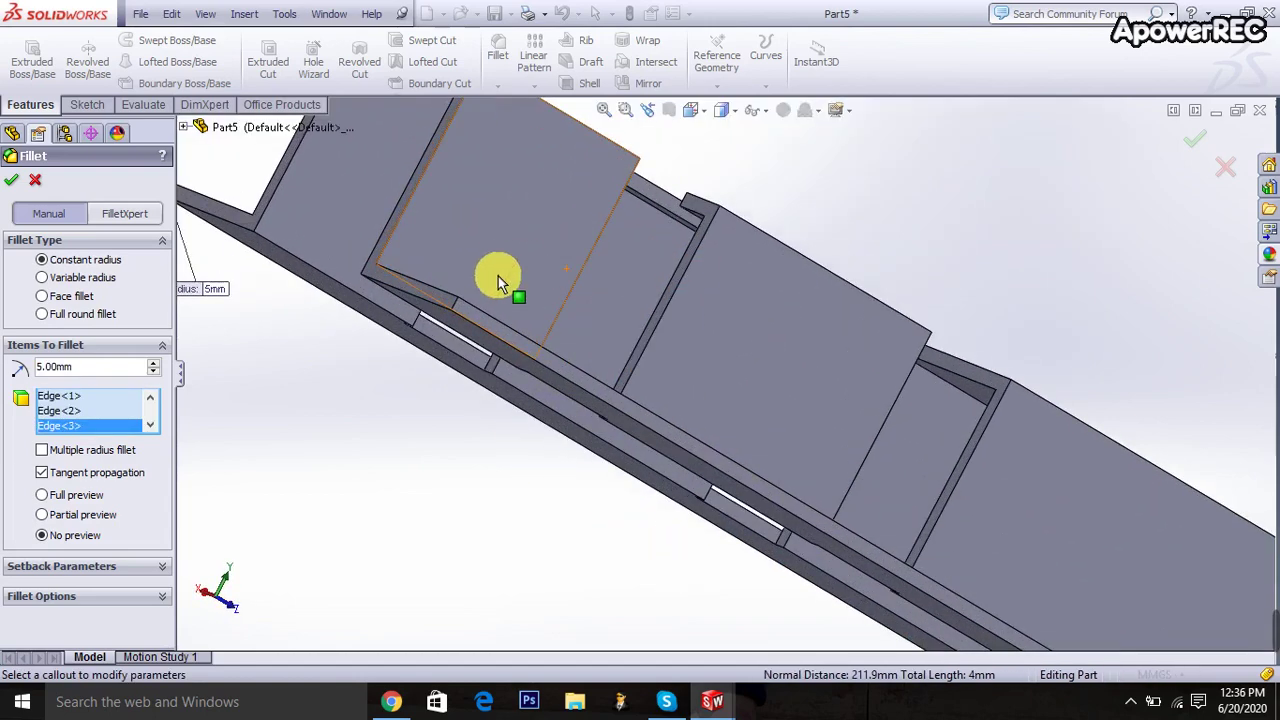
left_click(455, 308)
left_click(13, 181)
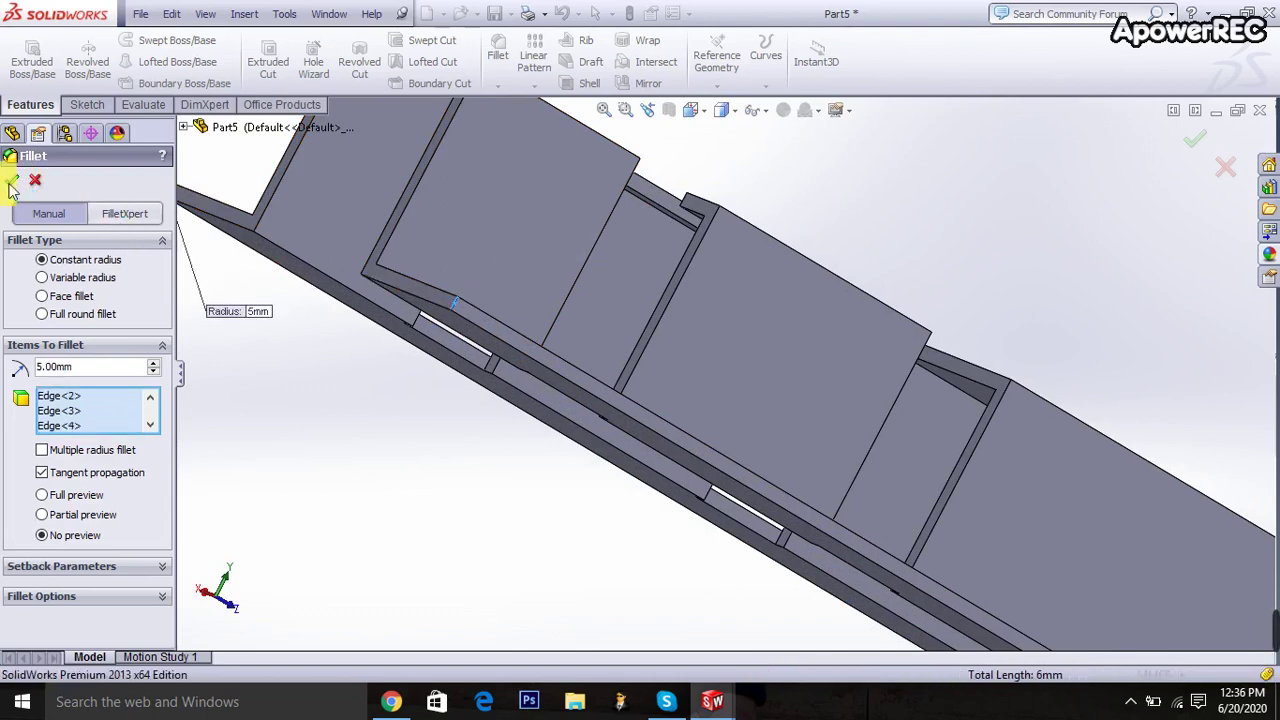
scroll(737, 451, "up", 5)
mouse_move(808, 423)
middle_mouse_down()
mouse_move(837, 386)
mouse_move(617, 245)
middle_mouse_up()
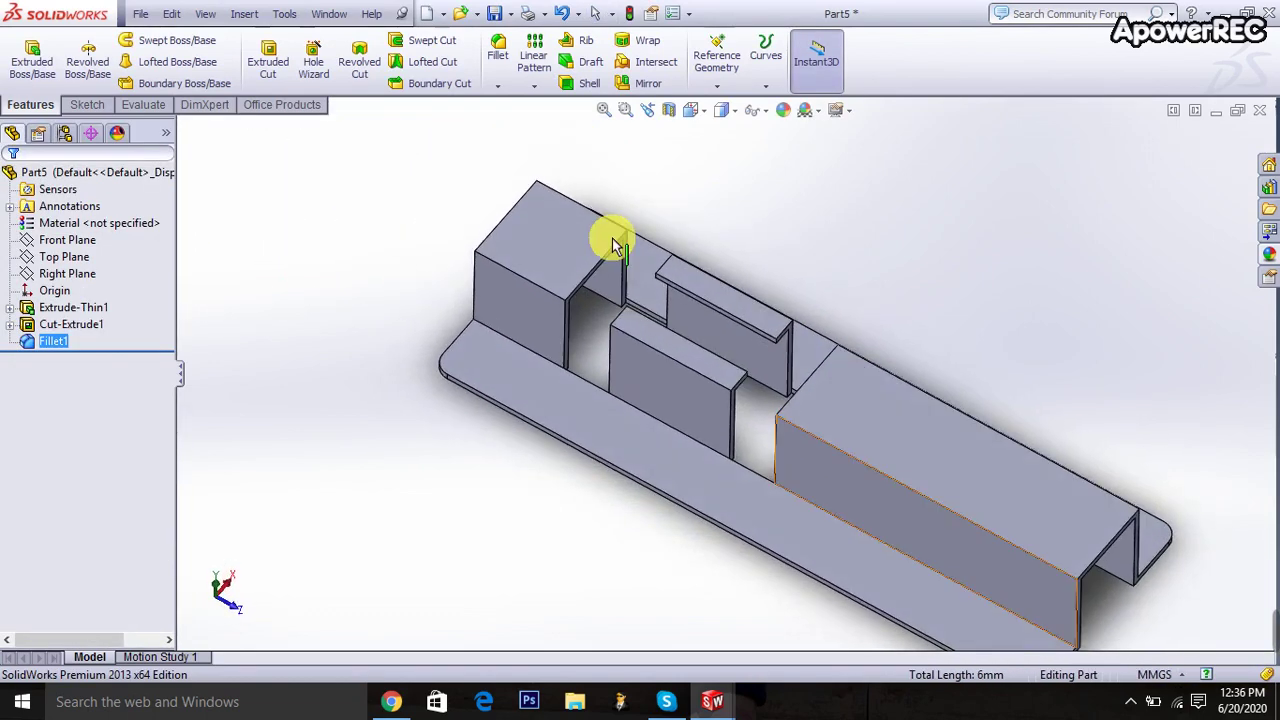
Start a new cut sketch on the flange face and view it from the Top.
left_click(268, 60)
left_click(502, 374)
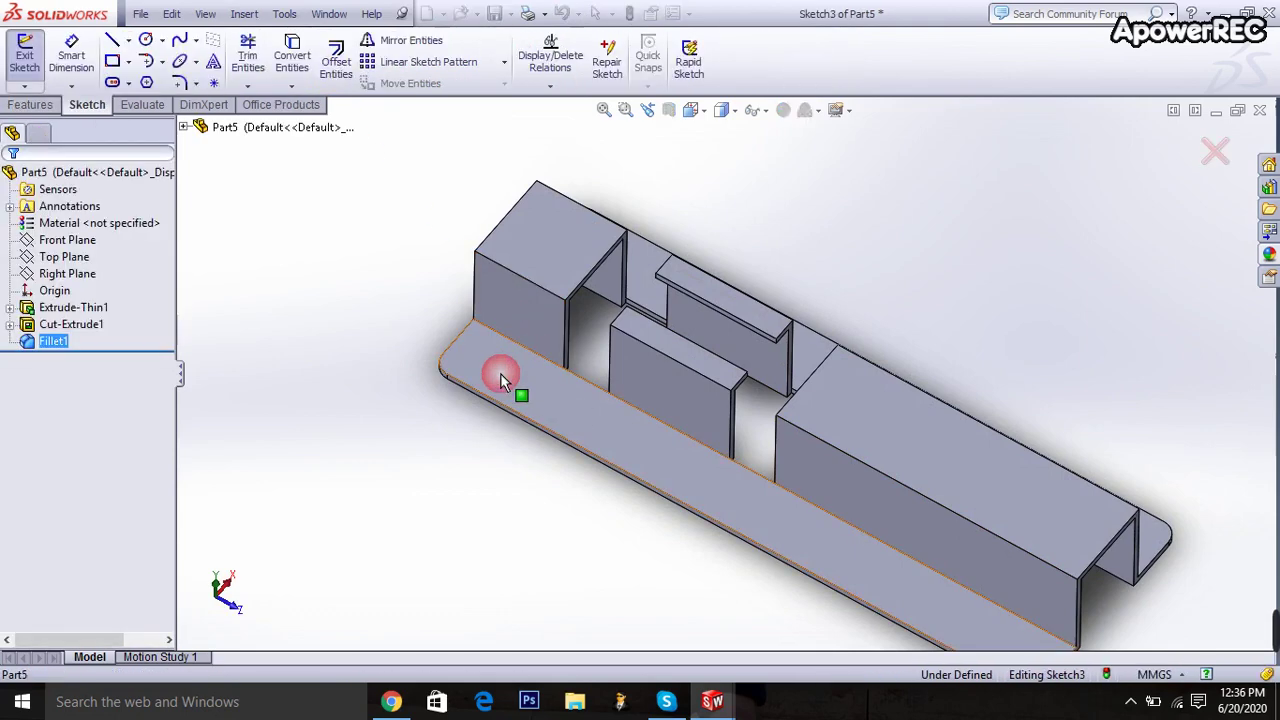
left_click(692, 110)
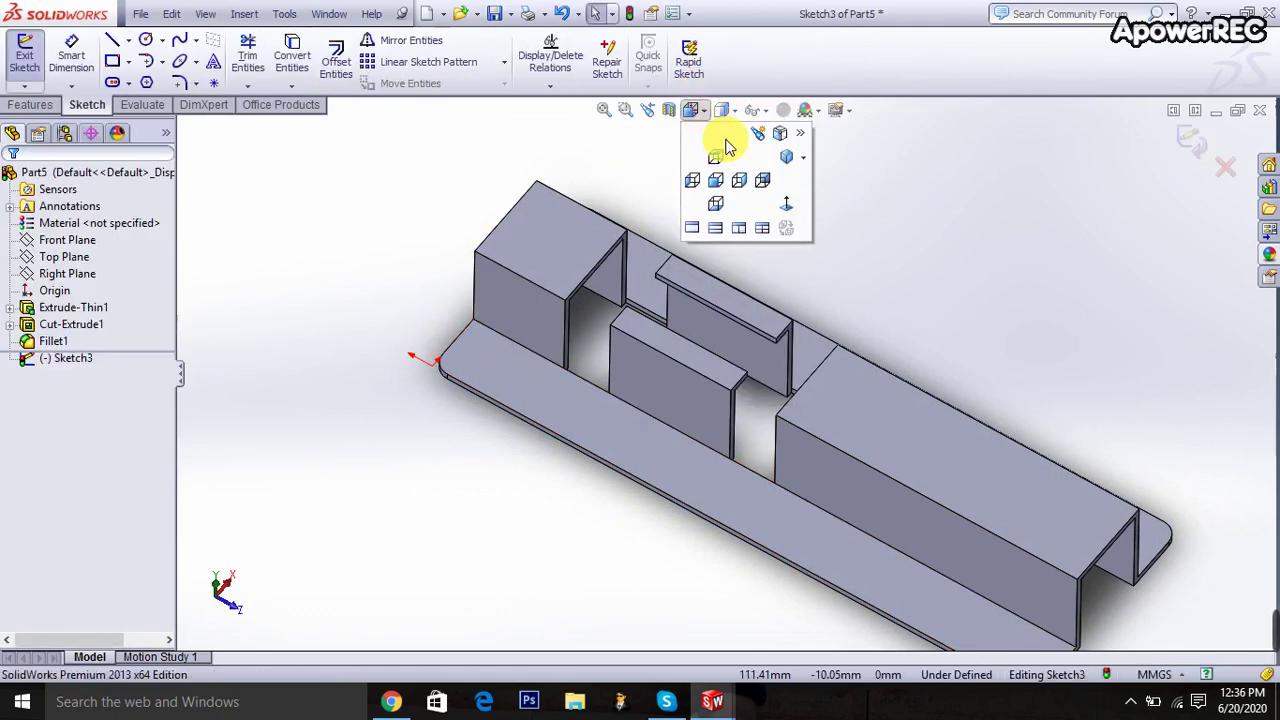
left_click(784, 203)
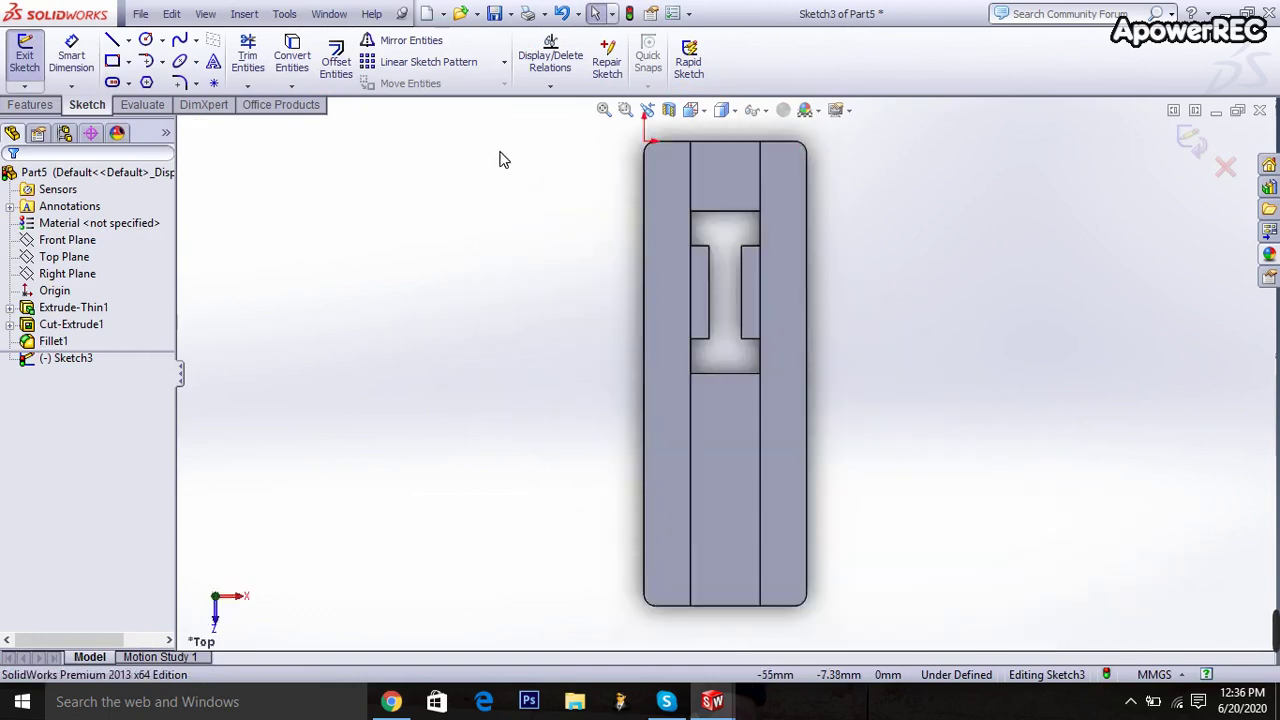
Draw a 2.50 mm radius circle centred at 5, -5 near the flange's top-left corner.
left_click(145, 41)
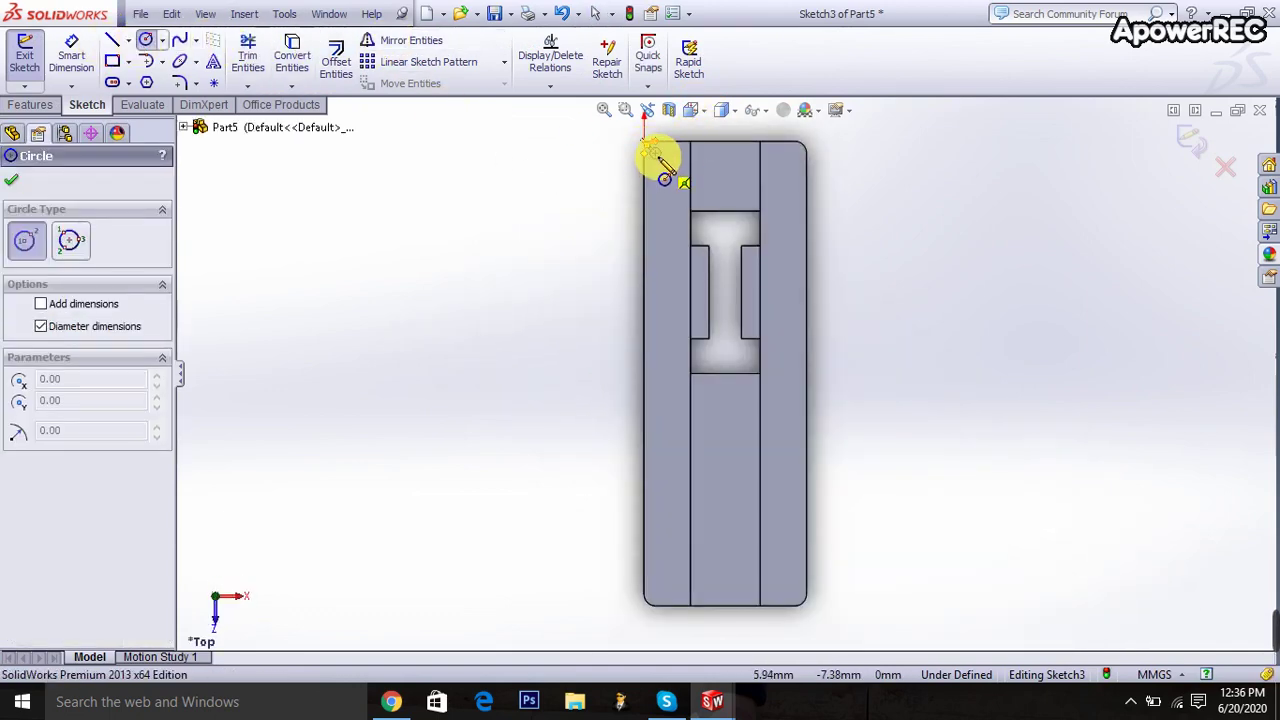
left_click(662, 172)
left_click(655, 152)
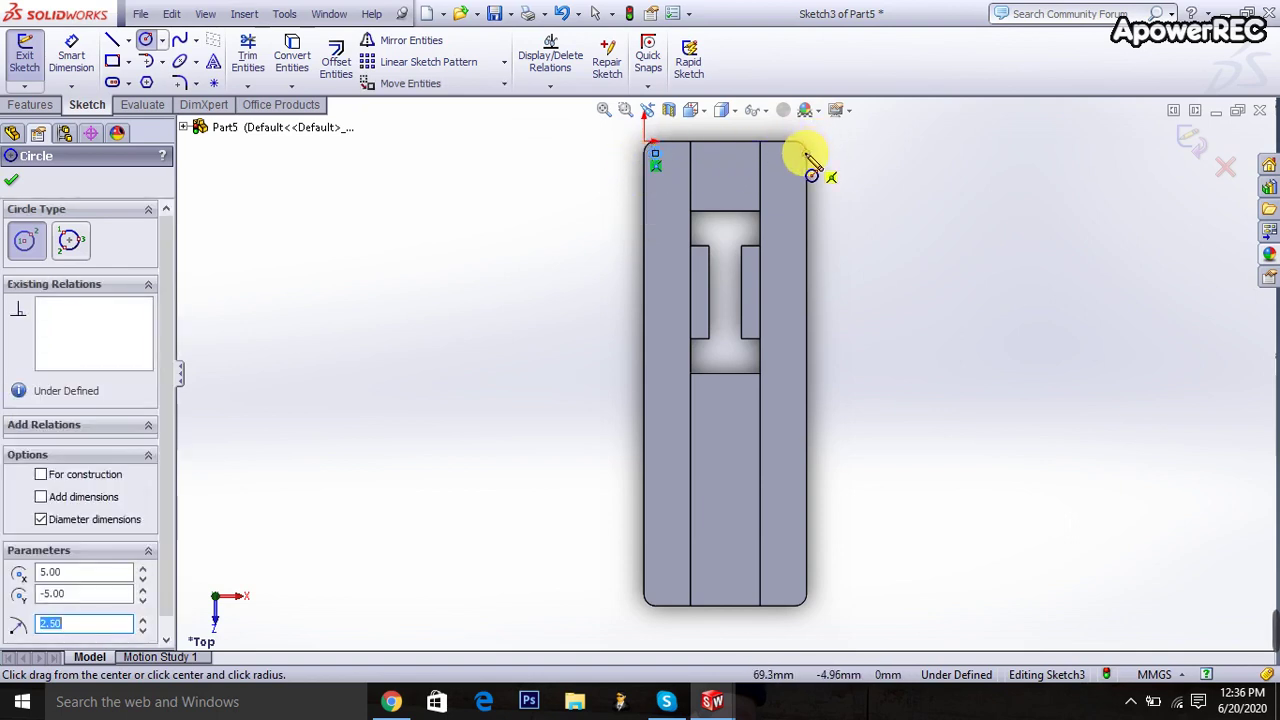
scroll(815, 175, "down", 2)
scroll(814, 172, "down", 3)
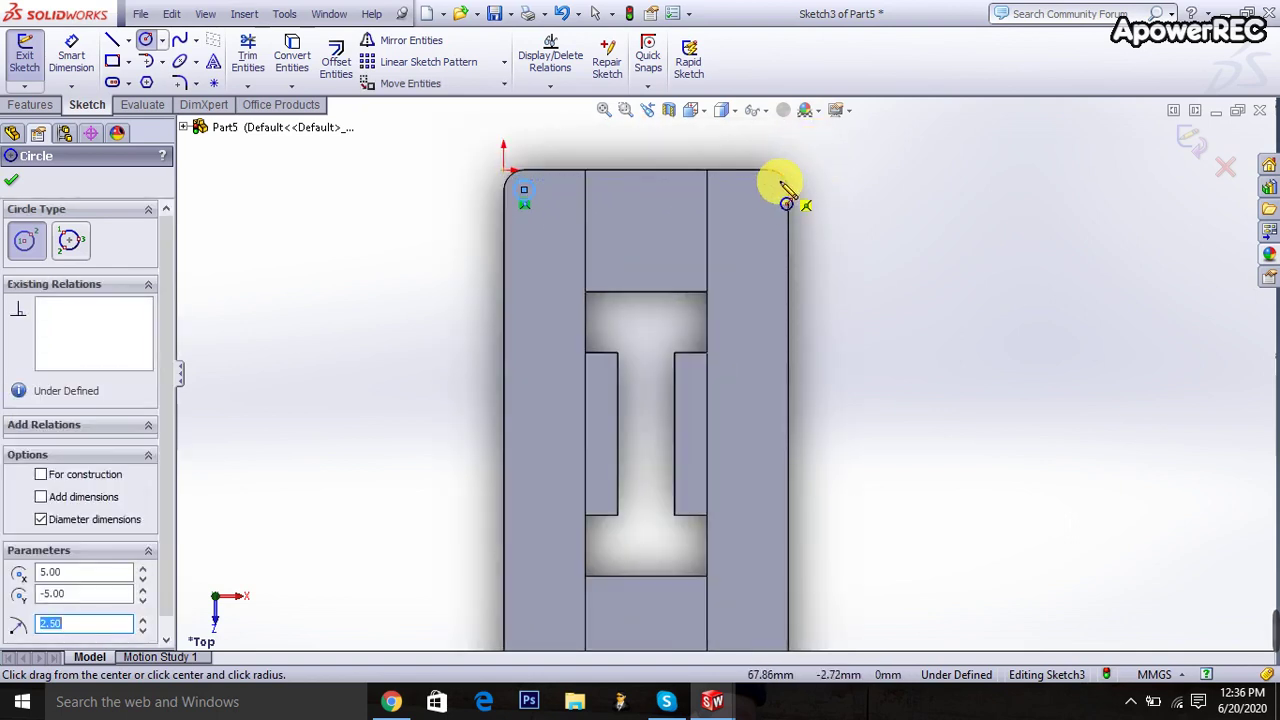